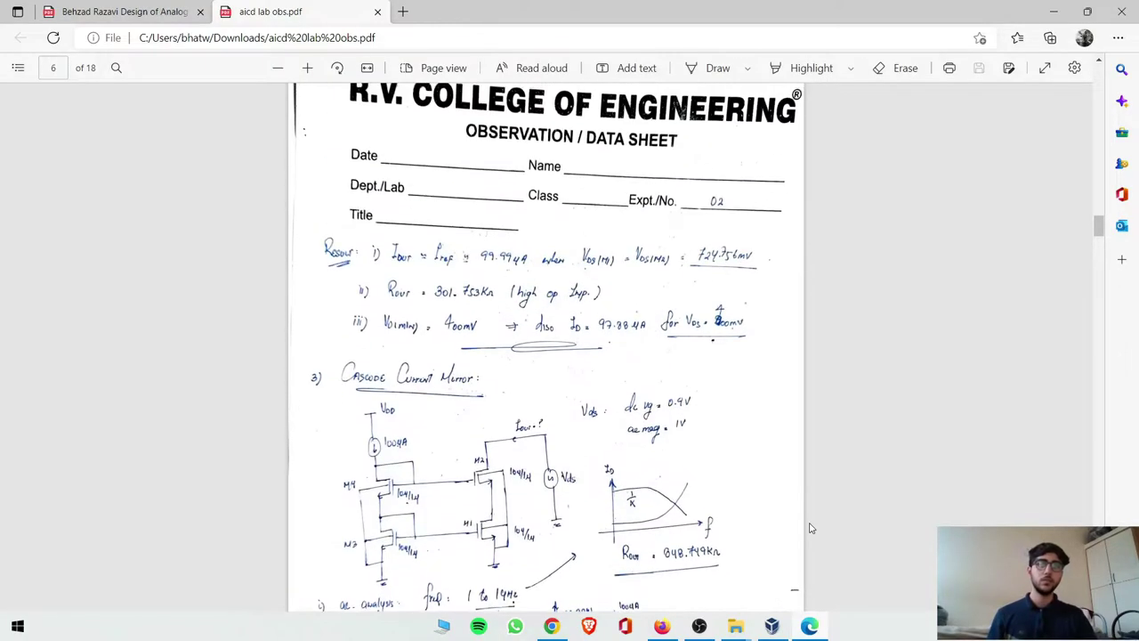
# Scroll up and down through the open document before returning to Virtuoso.
pyautogui.scroll(5, 754, 495)
pyautogui.scroll(3, 755, 495)
pyautogui.scroll(1, 623, 400)
pyautogui.scroll(3, 428, 287)
pyautogui.scroll(-1, 428, 287)
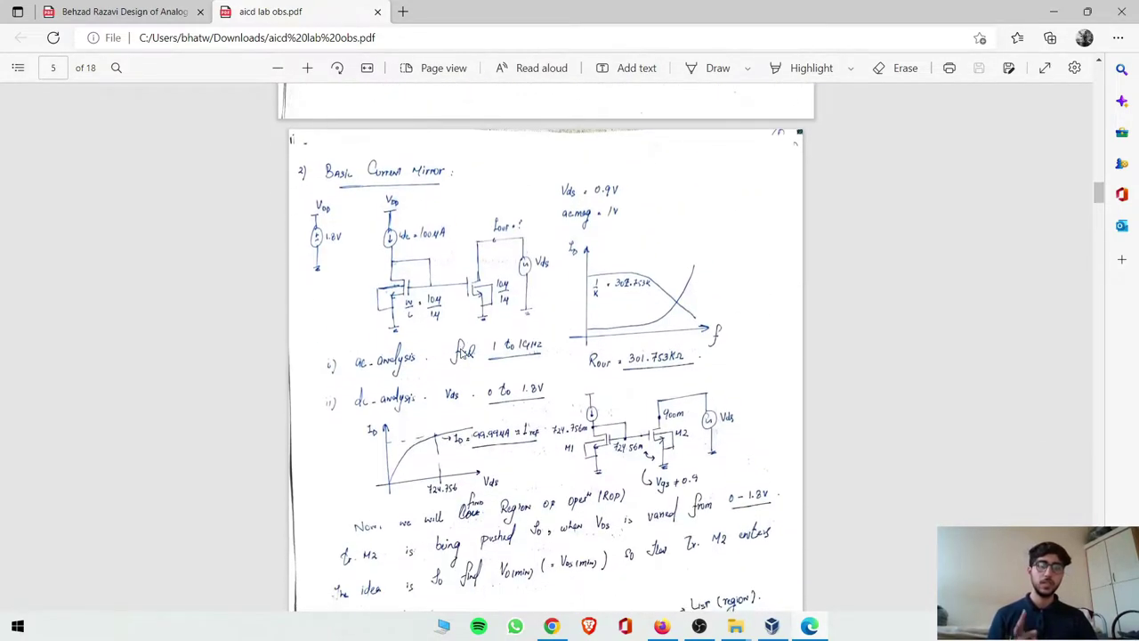
pyautogui.scroll(-1, 486, 354)
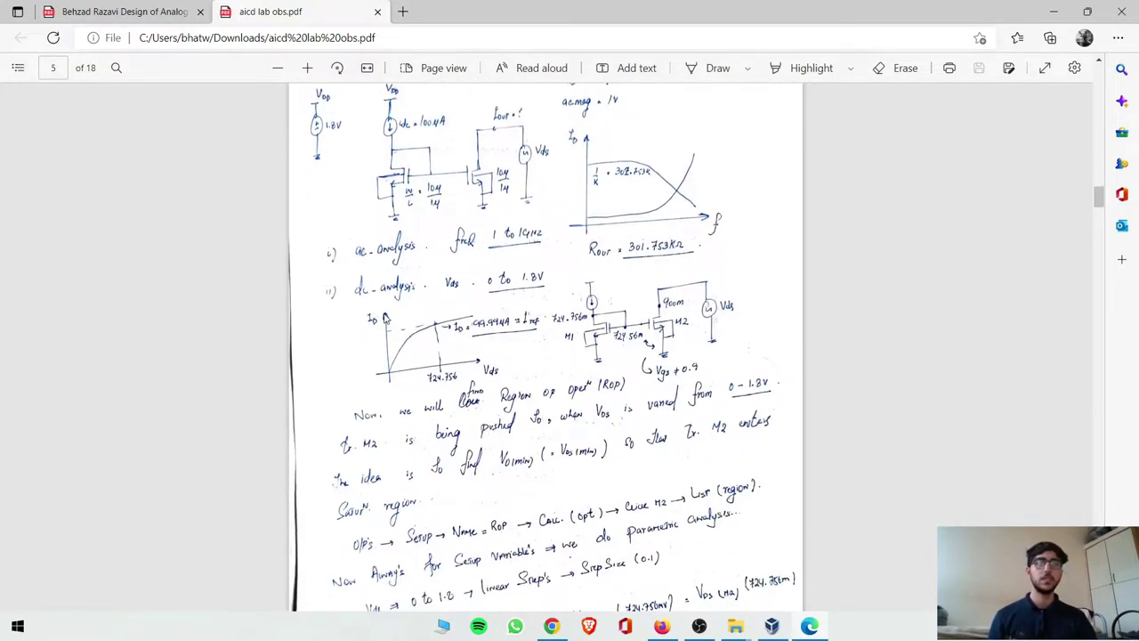
pyautogui.scroll(-2, 404, 324)
pyautogui.scroll(1, 406, 325)
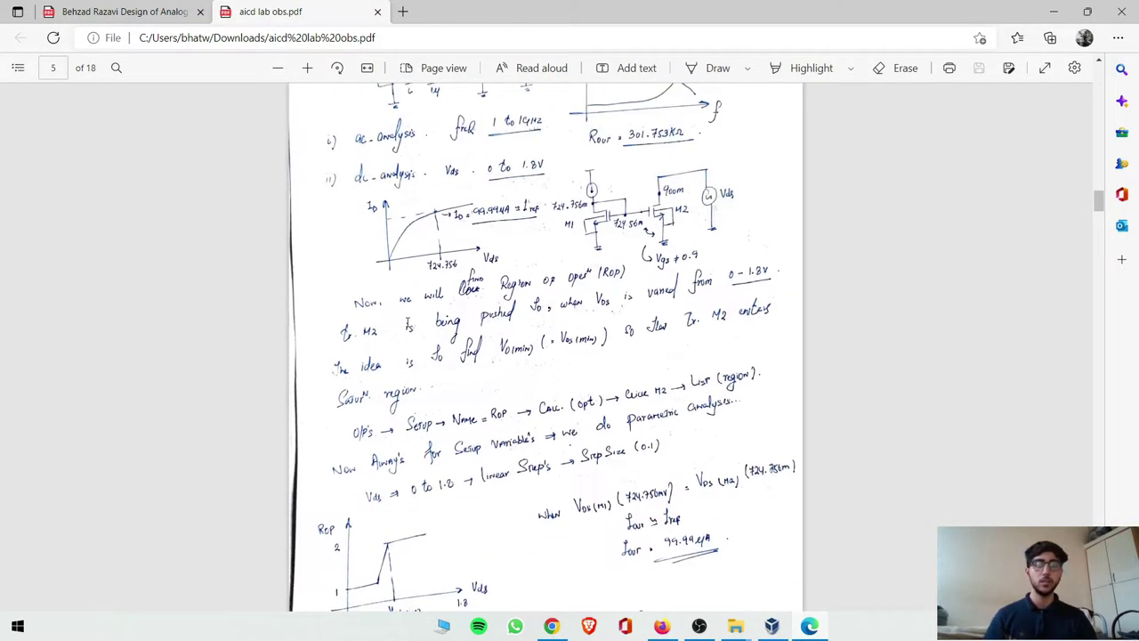
pyautogui.scroll(-1, 407, 325)
pyautogui.scroll(-1, 408, 324)
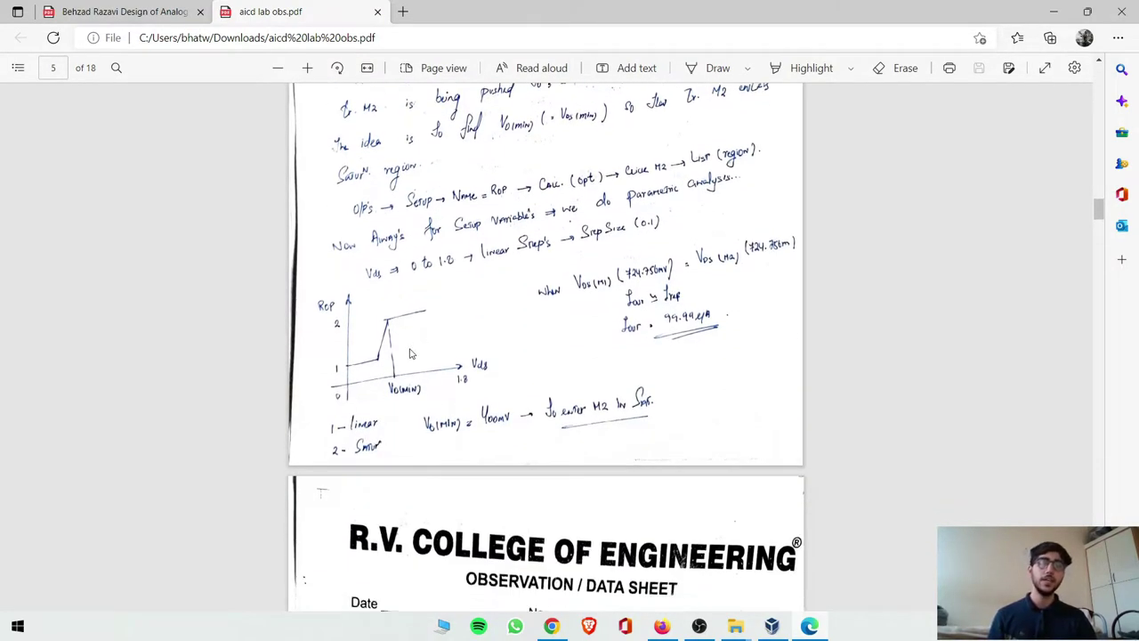
pyautogui.scroll(1, 377, 359)
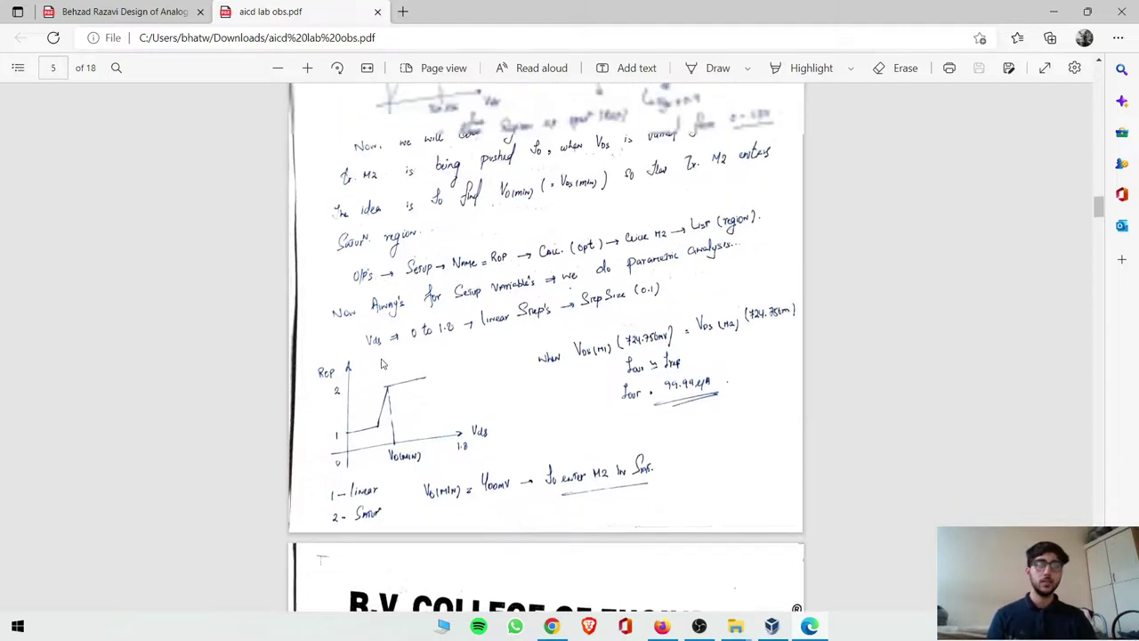
pyautogui.scroll(2, 416, 383)
pyautogui.scroll(1, 445, 320)
pyautogui.scroll(1, 476, 260)
pyautogui.scroll(-1, 471, 309)
pyautogui.scroll(-2, 418, 356)
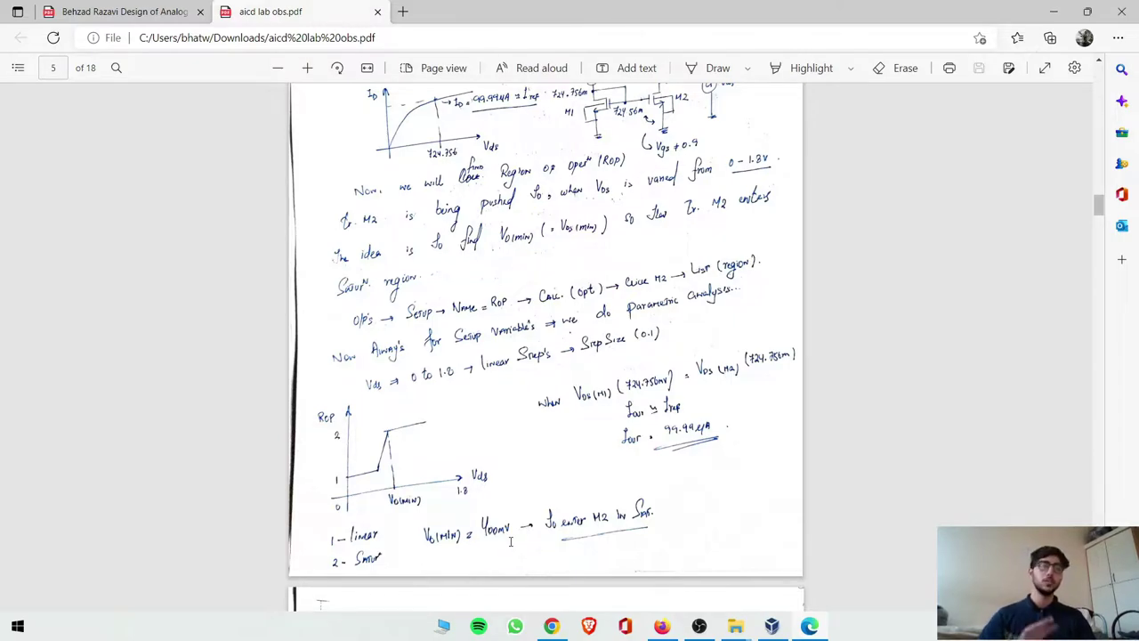
pyautogui.scroll(-3, 550, 545)
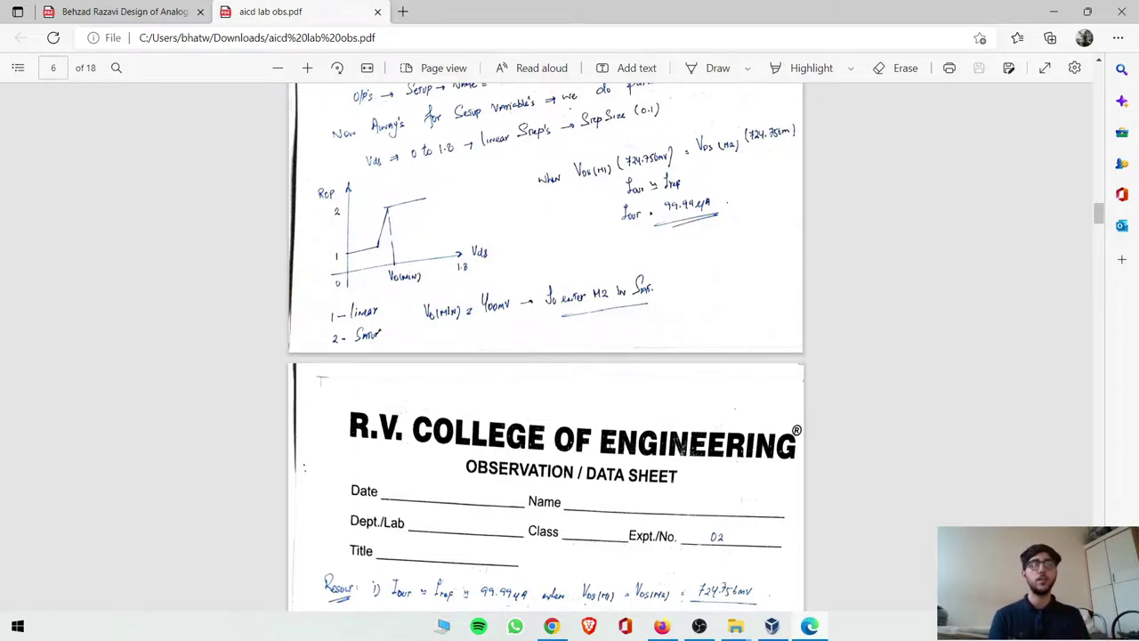
pyautogui.scroll(-3, 609, 464)
pyautogui.scroll(-2, 609, 464)
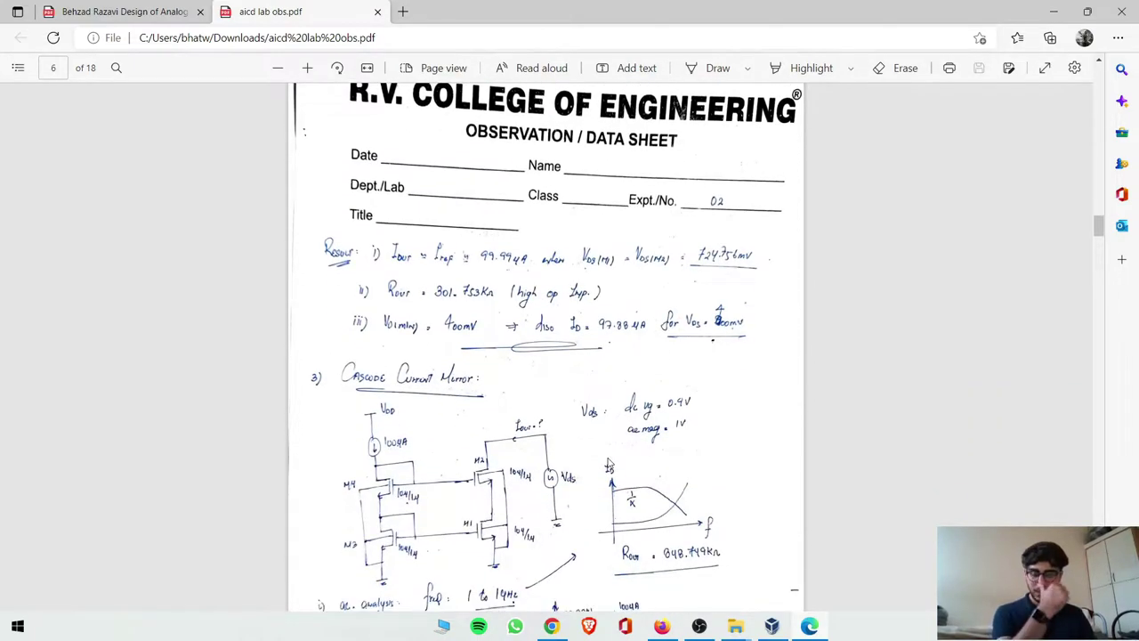
pyautogui.scroll(-3, 609, 464)
pyautogui.scroll(2, 499, 374)
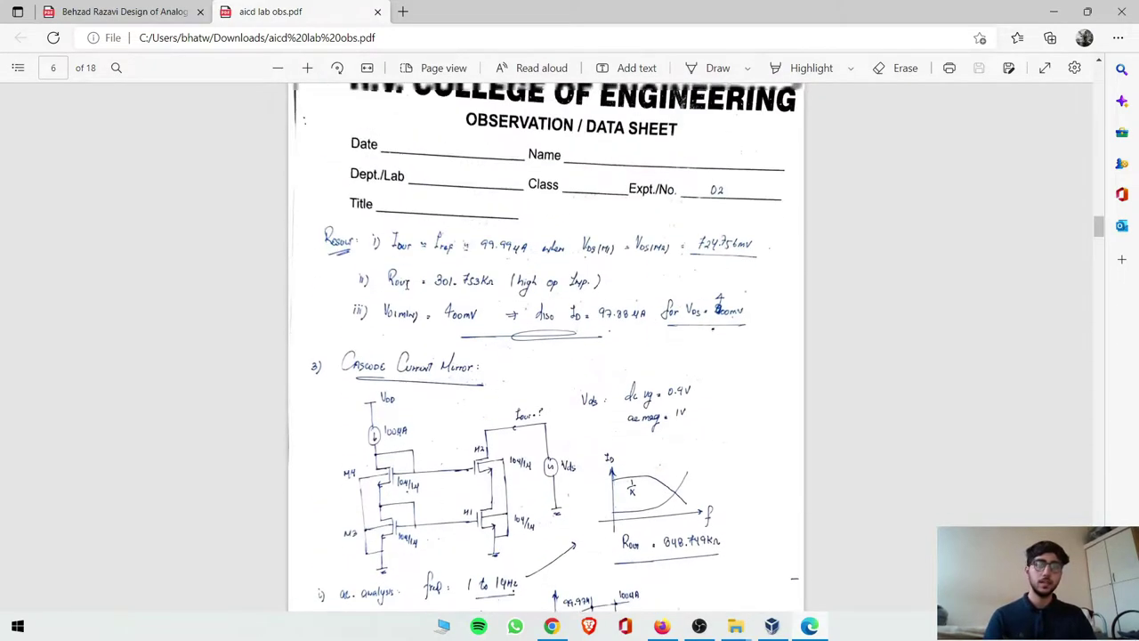
pyautogui.scroll(-1, 394, 293)
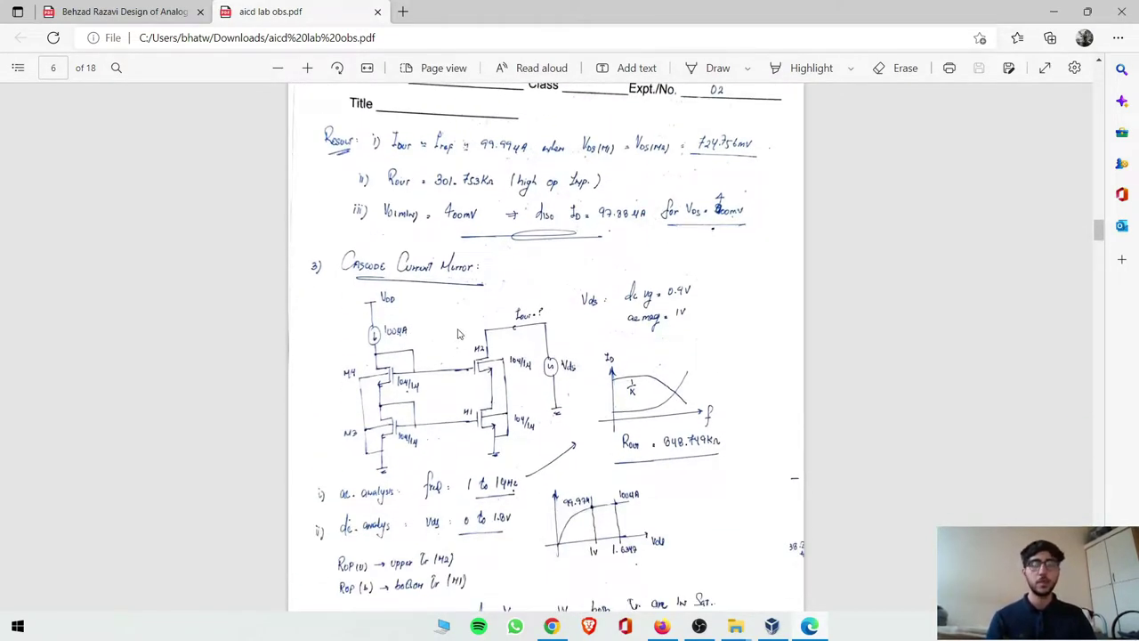
pyautogui.scroll(-2, 458, 333)
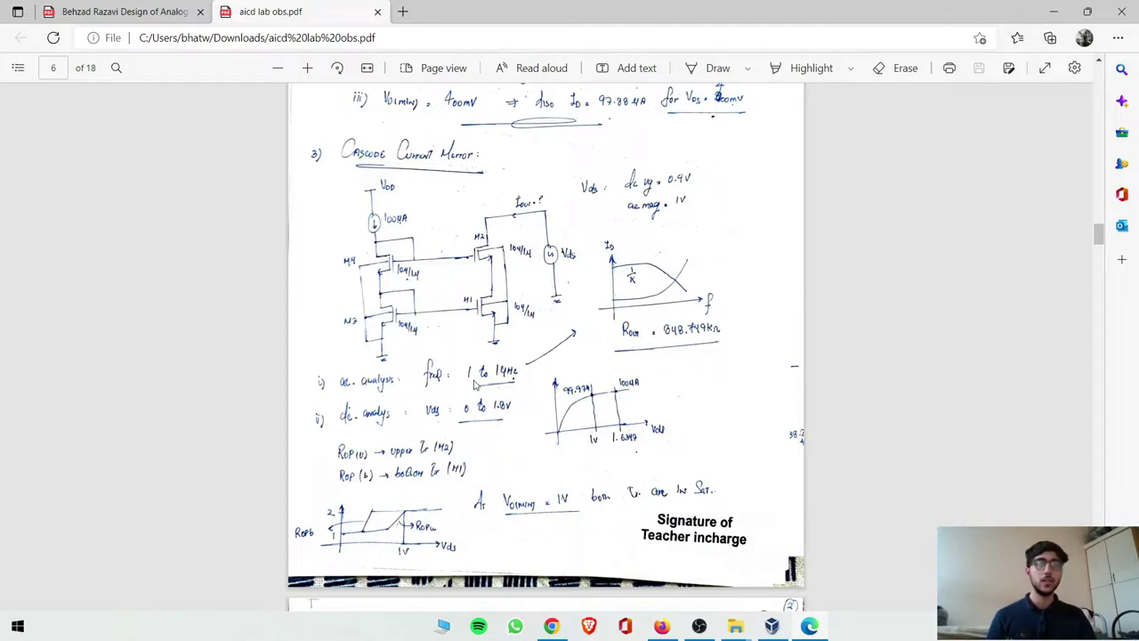
pyautogui.scroll(-2, 507, 374)
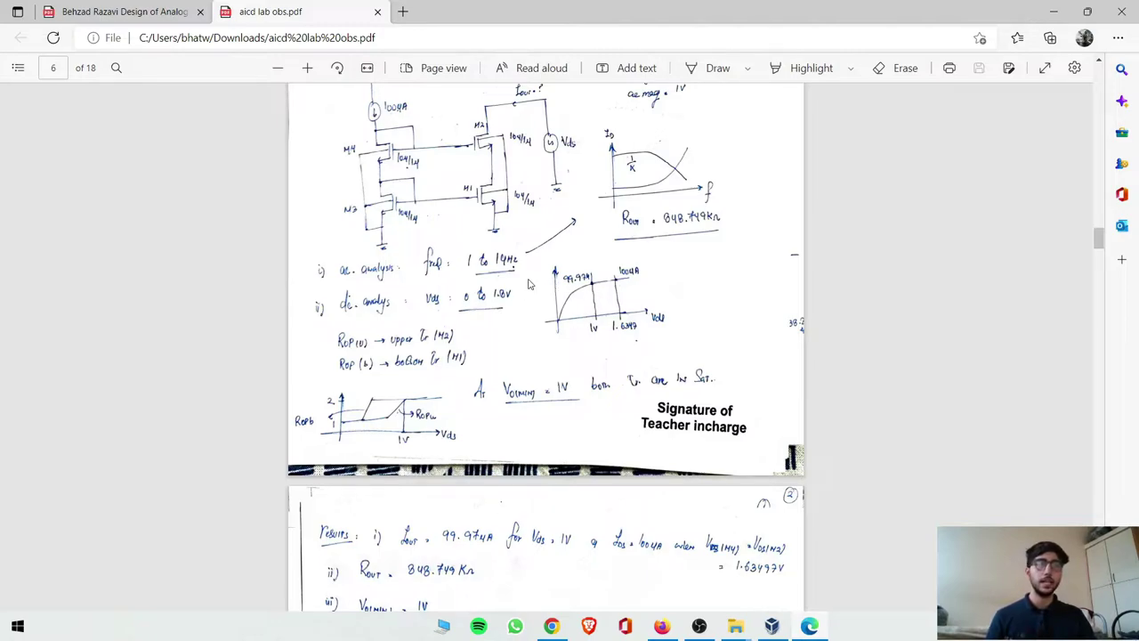
pyautogui.scroll(2, 527, 283)
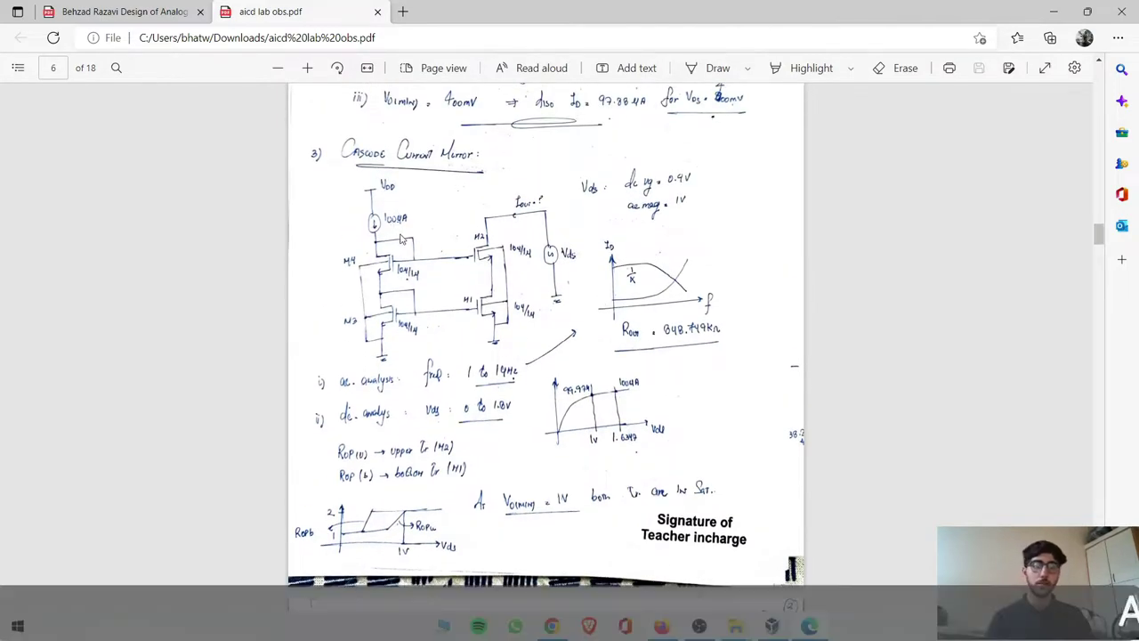
pyautogui.scroll(-2, 469, 311)
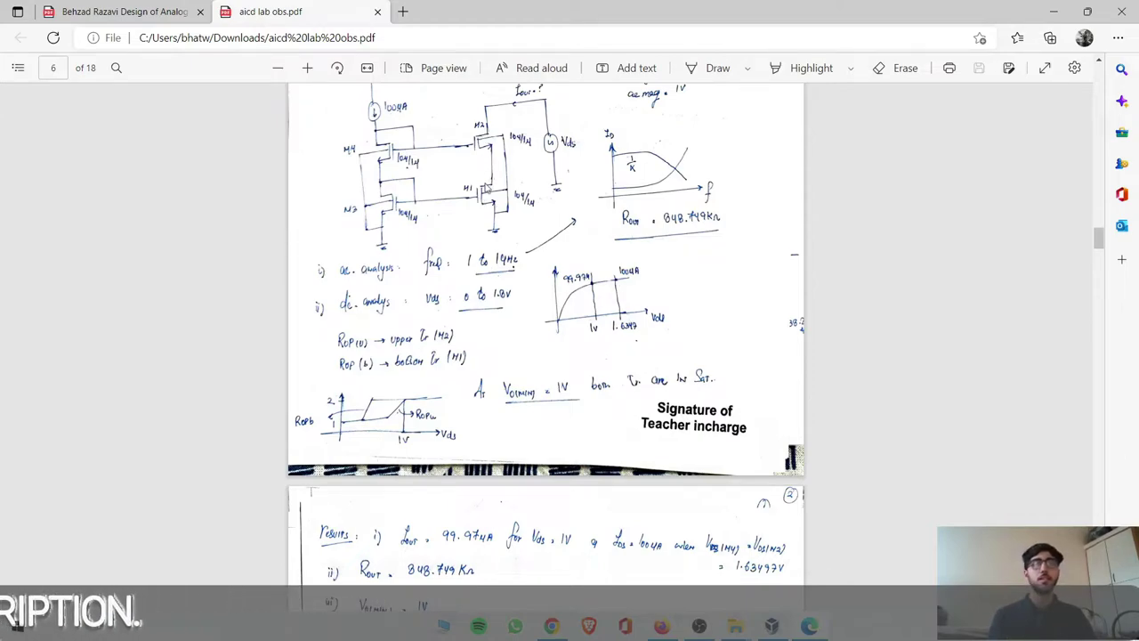
pyautogui.scroll(2, 534, 339)
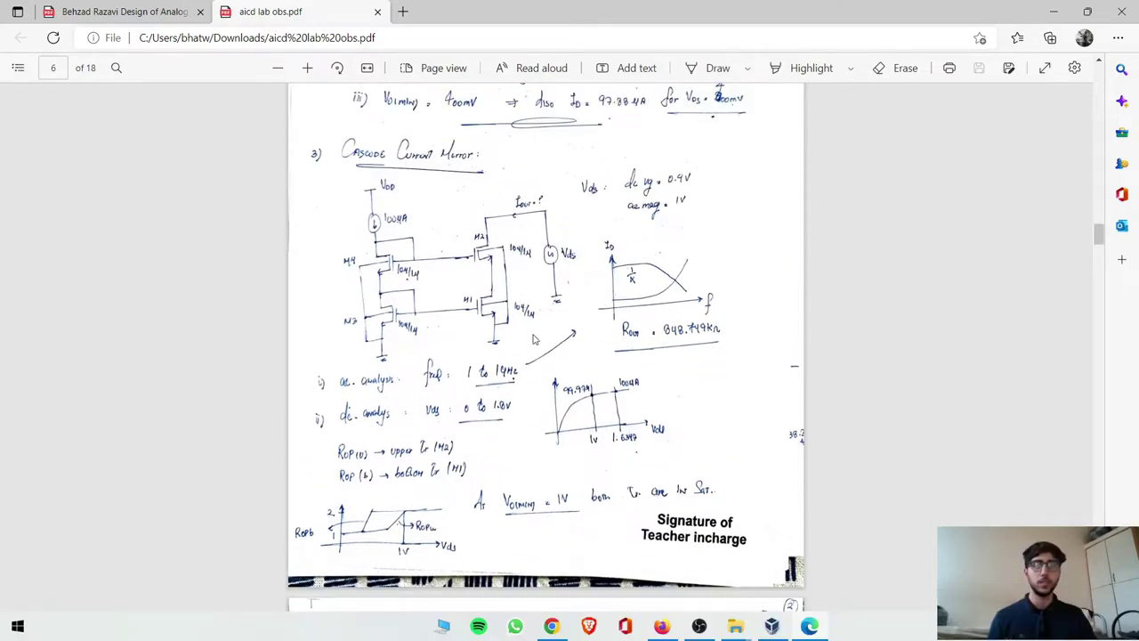
# Return to the cascode schematic and check source V0's properties without changing them.
pyautogui.click(773, 626)
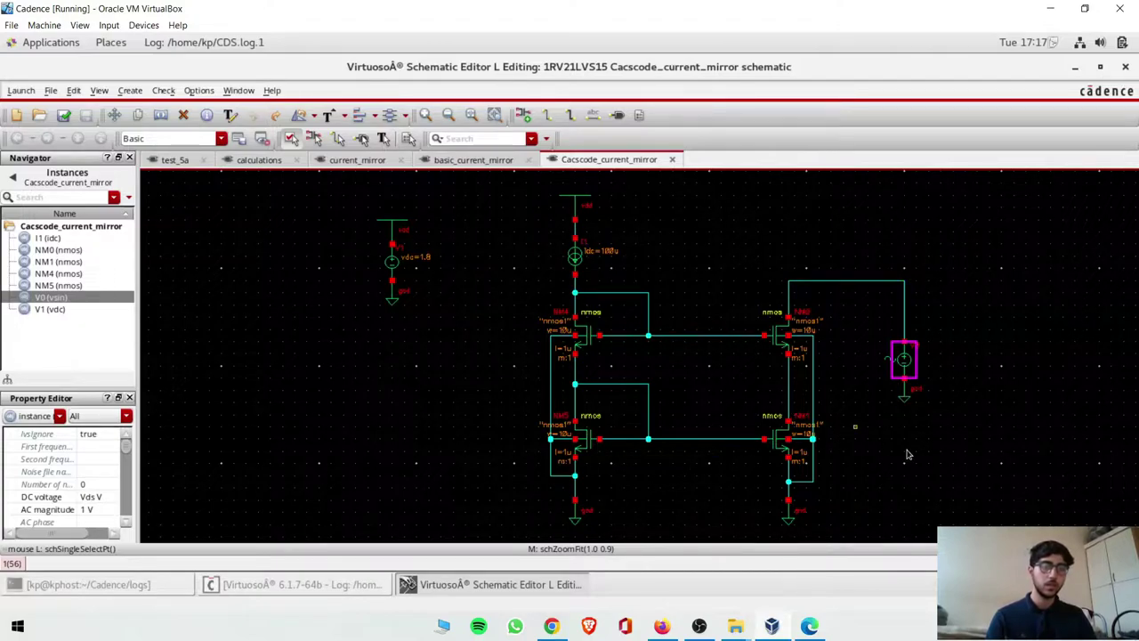
pyautogui.press('q')
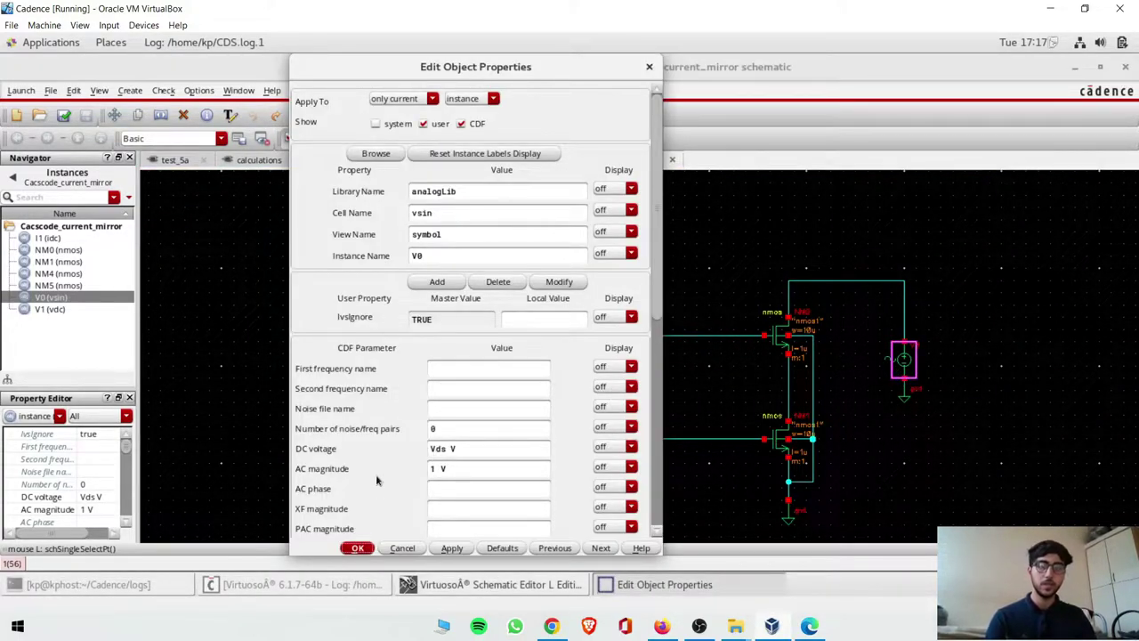
pyautogui.press('Return')
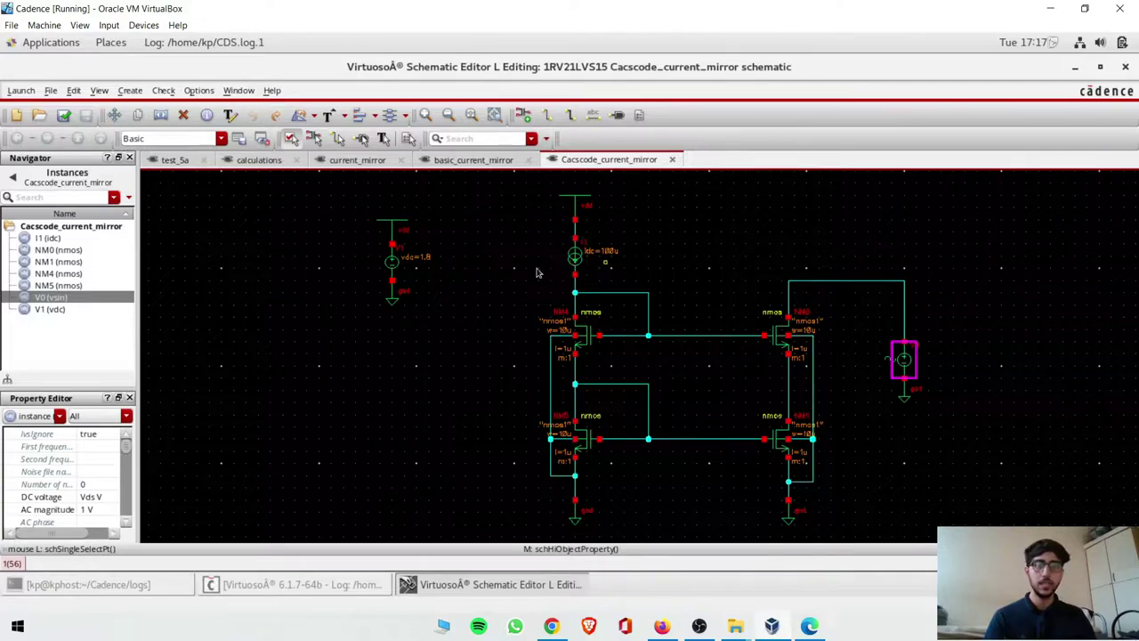
# Launch ADE L and set up an AC analysis sweeping up to 1 GHz.
pyautogui.click(21, 90)
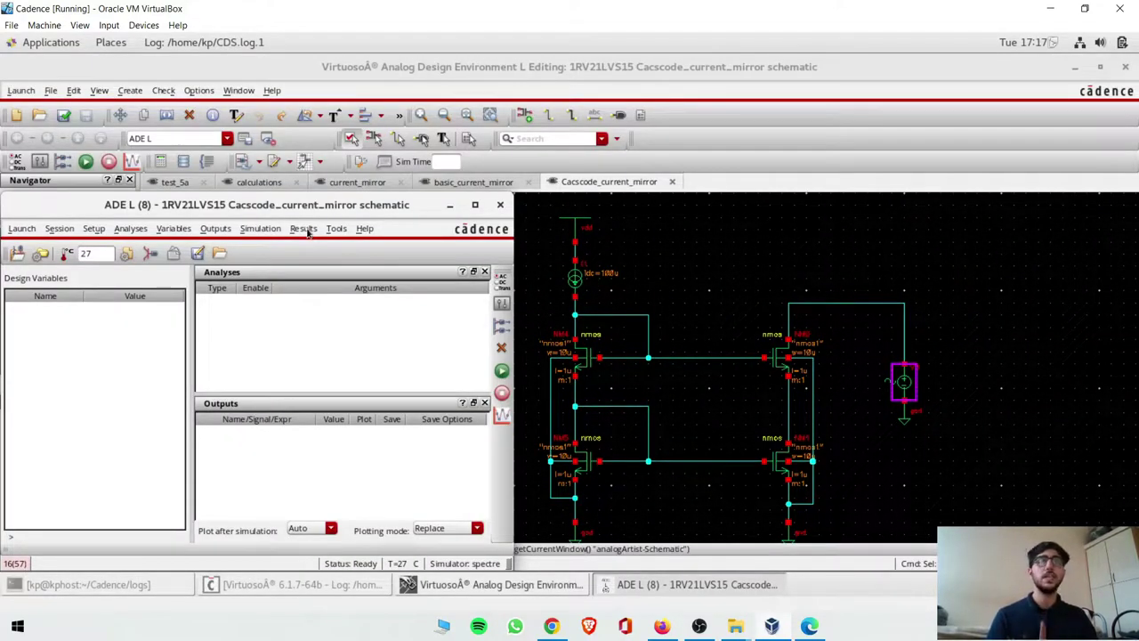
pyautogui.click(501, 282)
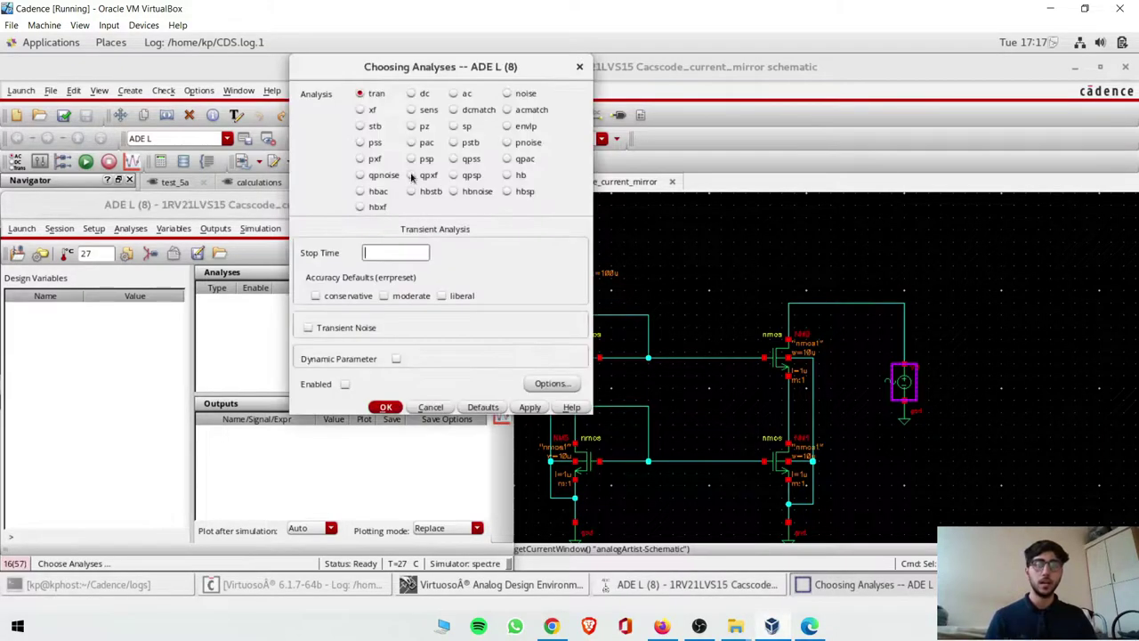
pyautogui.click(454, 93)
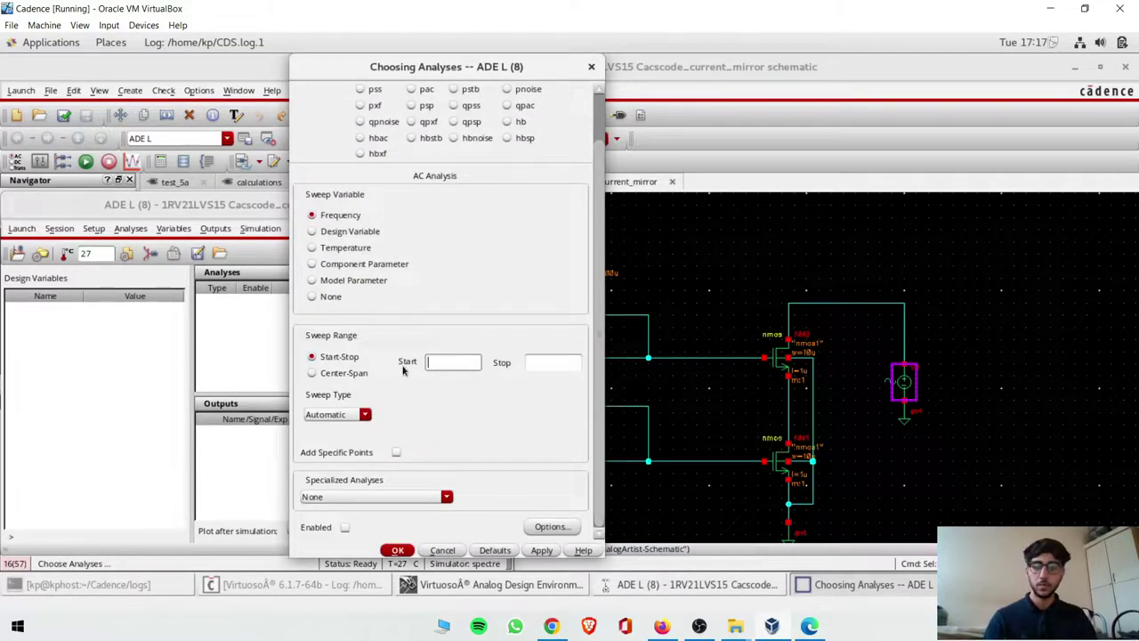
pyautogui.write('1')
pyautogui.press('Tab')
pyautogui.write('1G')
pyautogui.press('Return')
# Select the NM0 drain as a plotted and saved output, then netlist and run.
pyautogui.click(215, 227)
pyautogui.moveTo(241, 347)
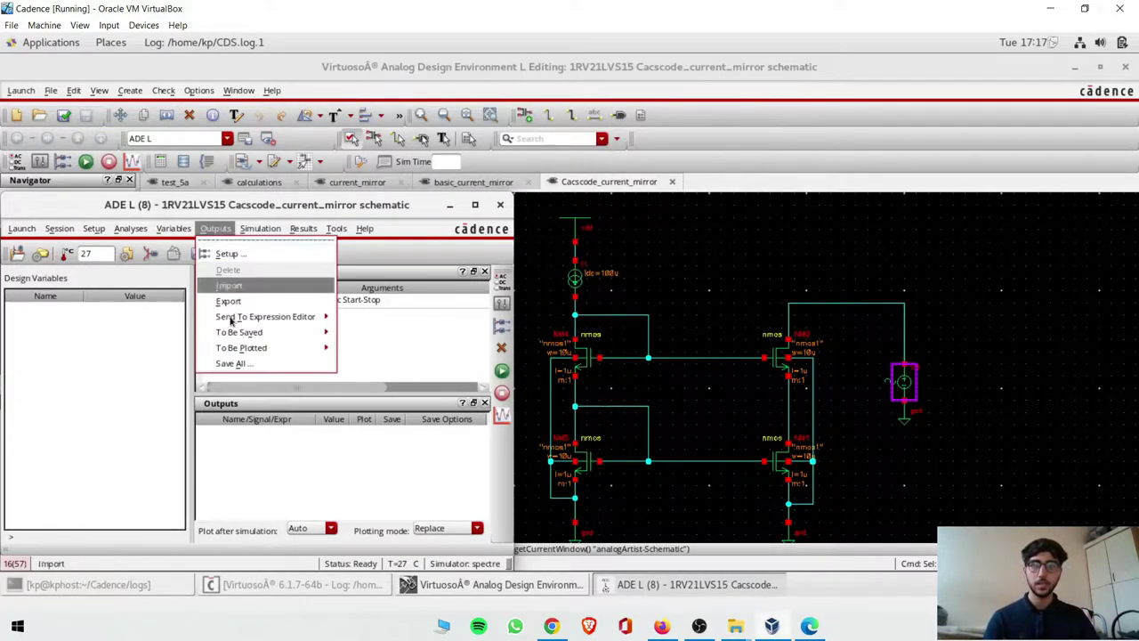
pyautogui.click(361, 344)
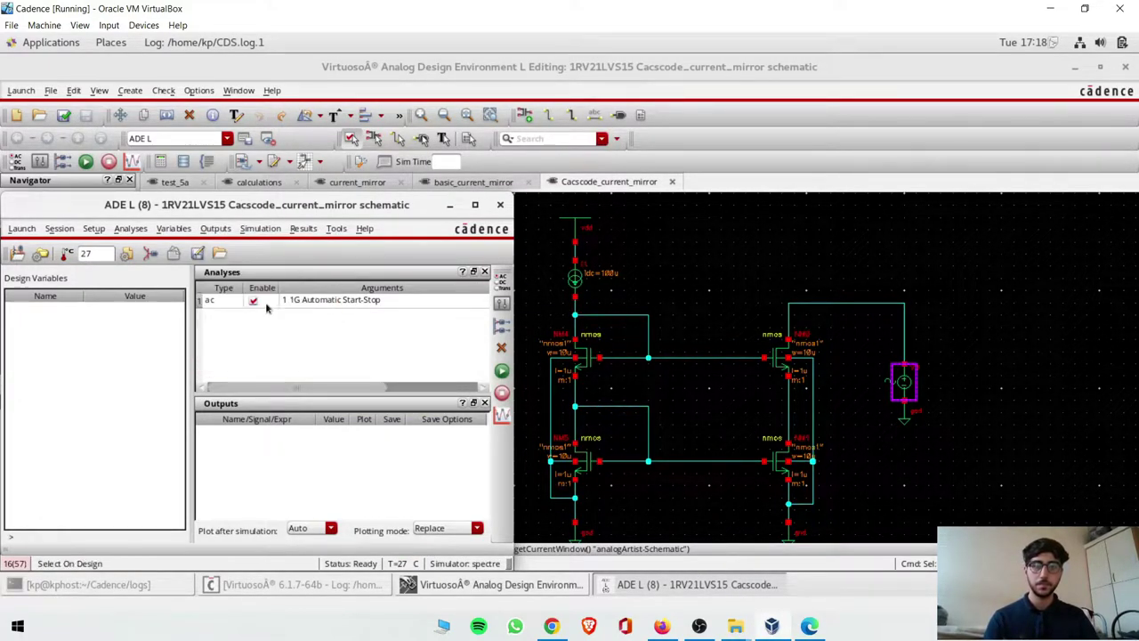
pyautogui.click(214, 228)
pyautogui.click(369, 356)
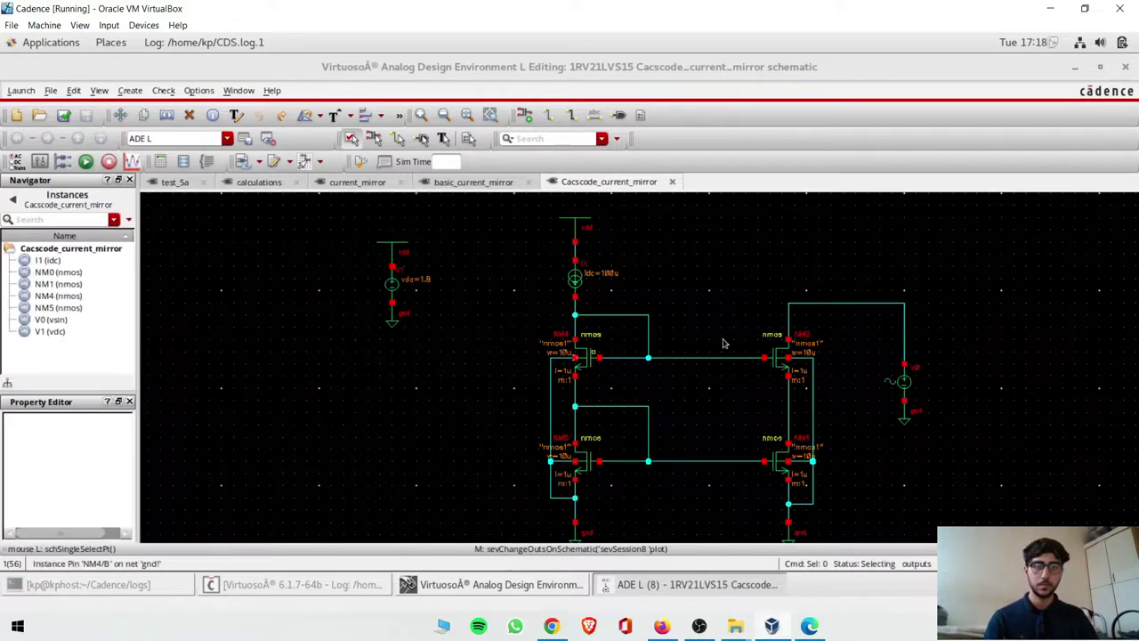
pyautogui.click(787, 337)
pyautogui.click(696, 584)
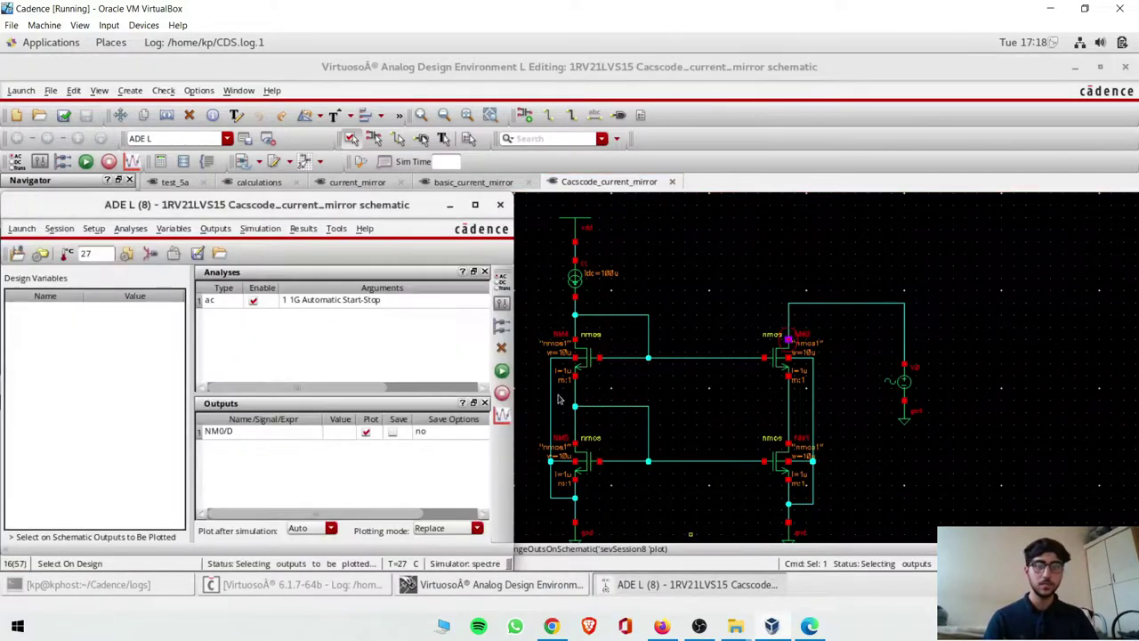
pyautogui.click(504, 373)
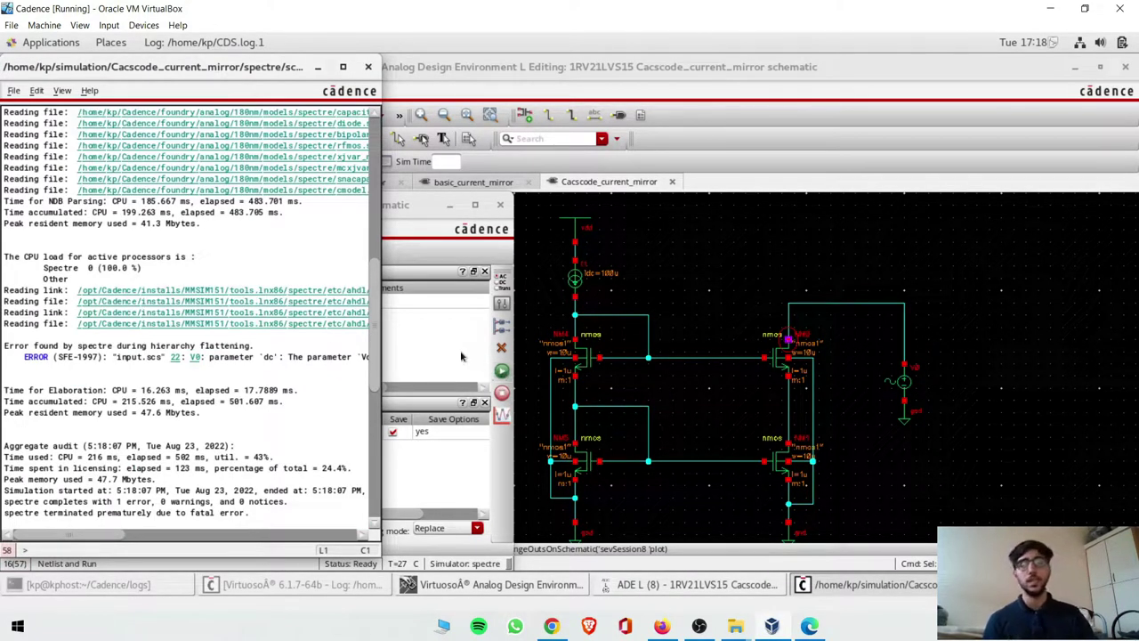
# Copy design variables from the schematic and set Vds to 900m.
pyautogui.click(422, 374)
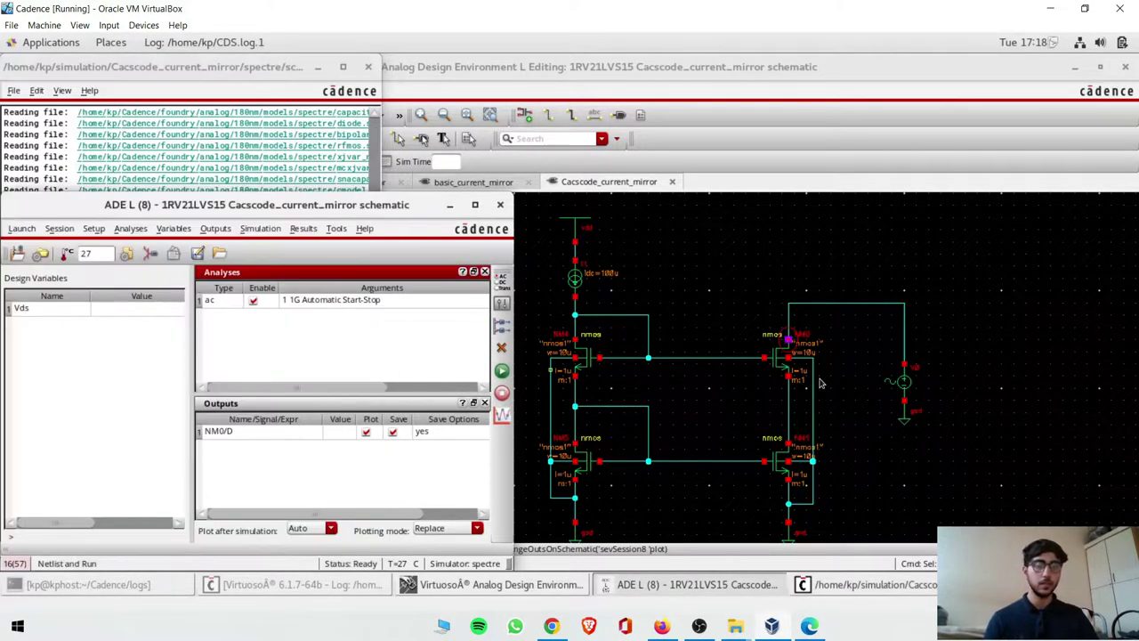
pyautogui.click(174, 228)
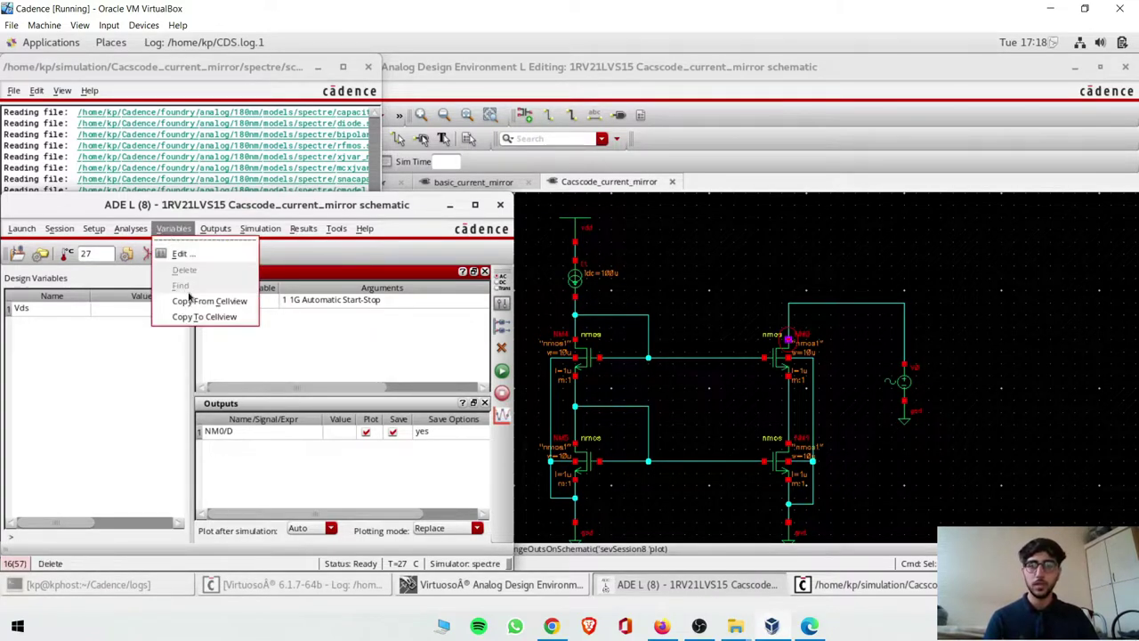
pyautogui.click(205, 308)
pyautogui.click(137, 309)
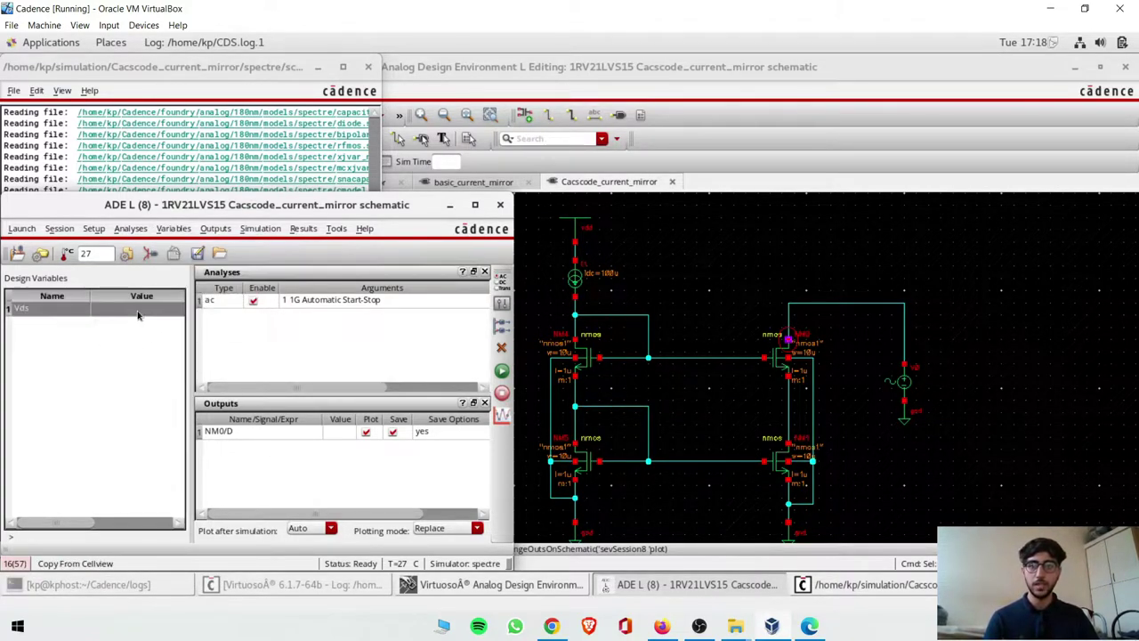
pyautogui.write('900m')
pyautogui.press('Return')
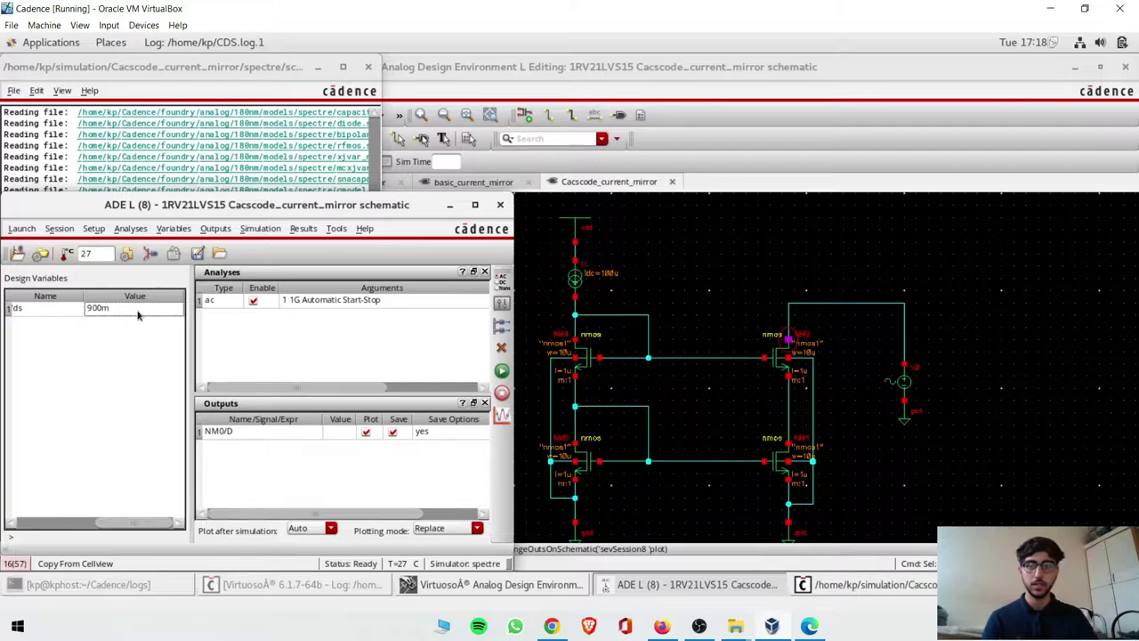
# Rerun the simulation and change the NM0/D plot's graph background to white.
pyautogui.click(499, 373)
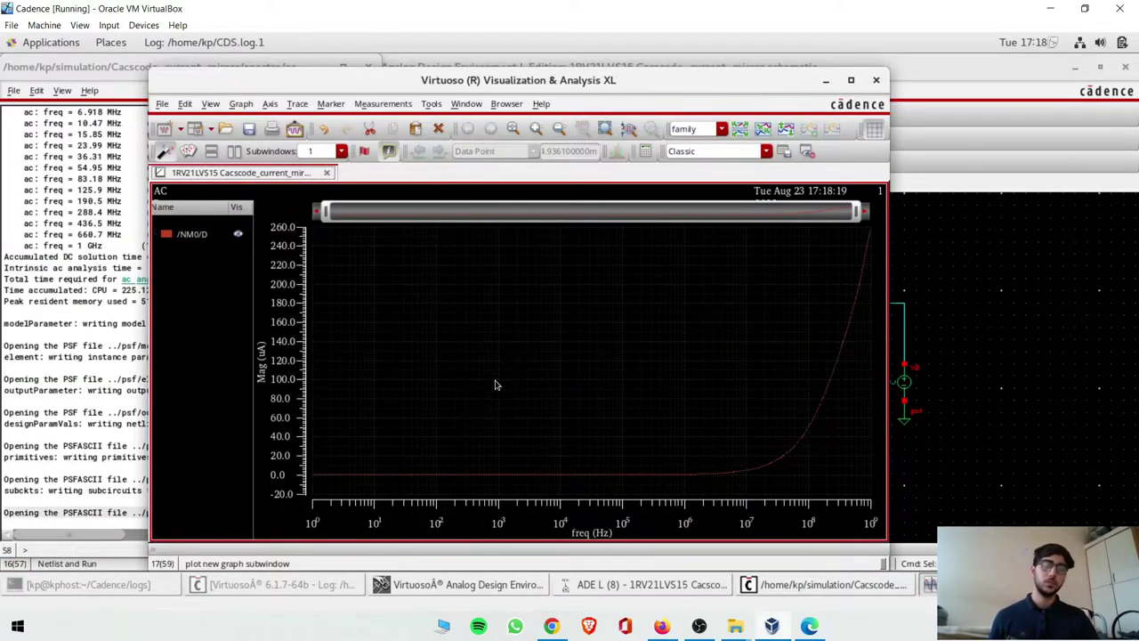
pyautogui.rightClick(611, 356)
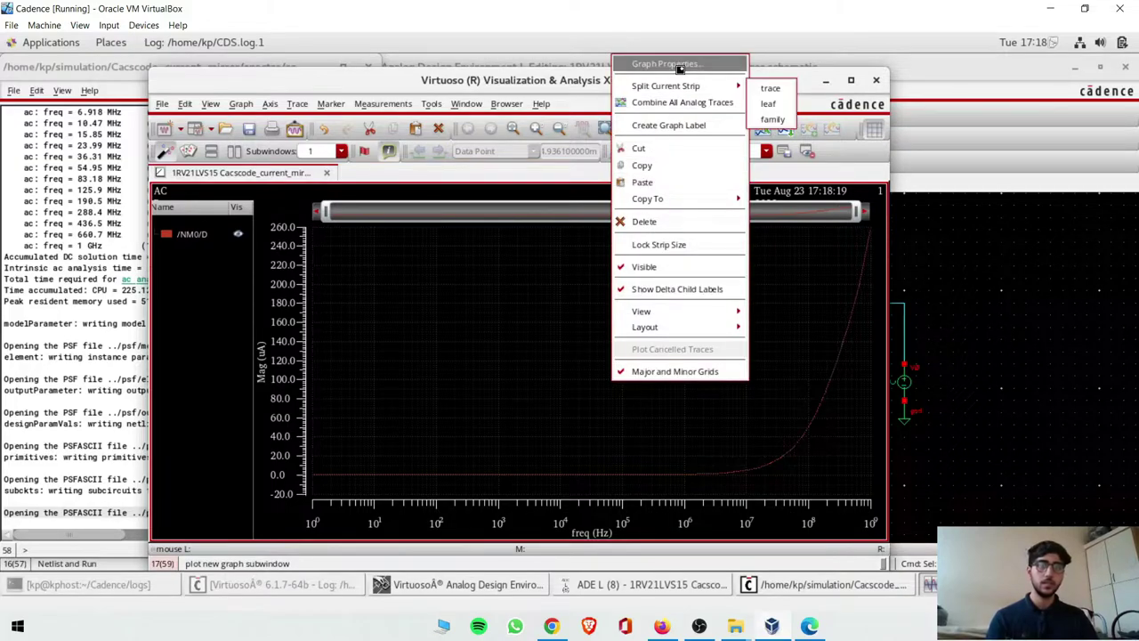
pyautogui.click(643, 64)
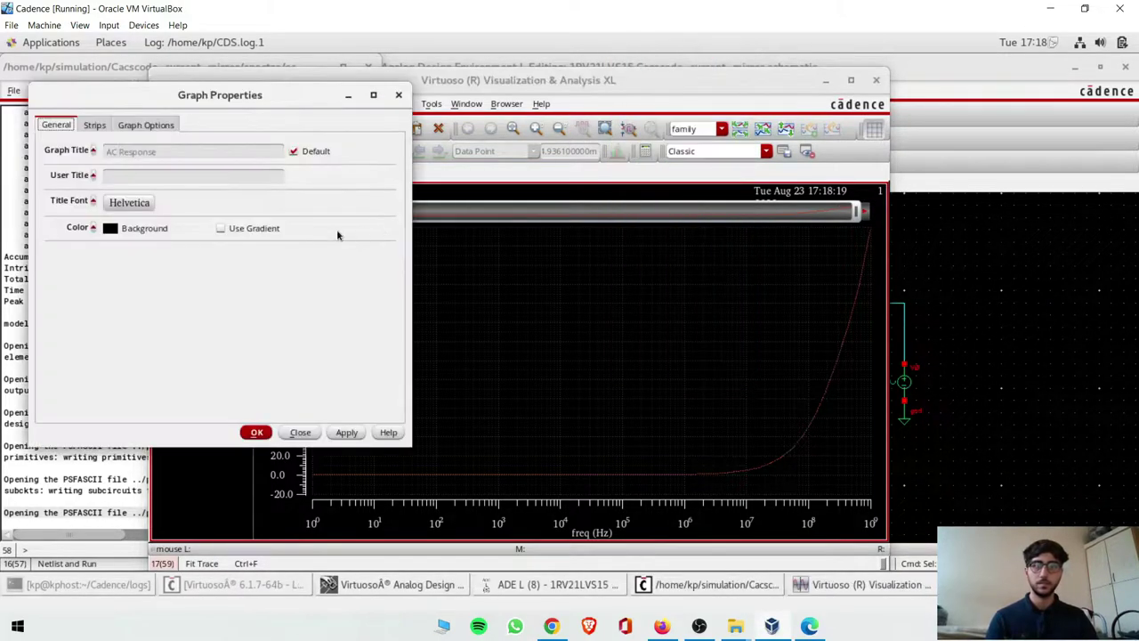
pyautogui.click(110, 230)
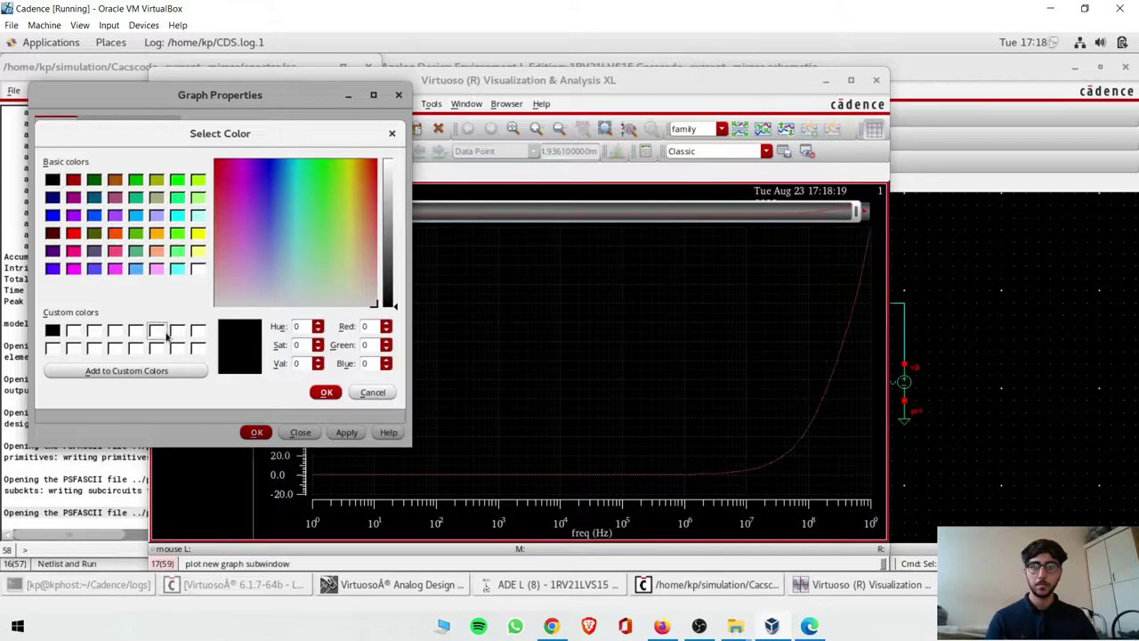
pyautogui.click(151, 331)
pyautogui.click(318, 392)
pyautogui.click(257, 432)
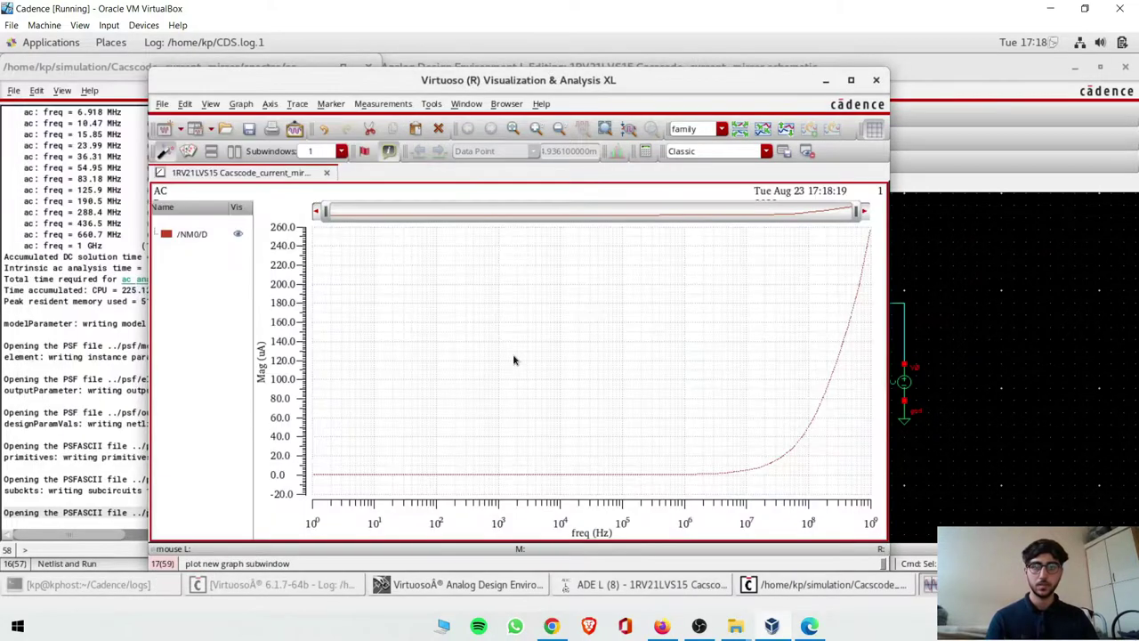
# Plot 1/mag of the NM0/D AC trace as output resistance and compare with the notes.
pyautogui.click(852, 82)
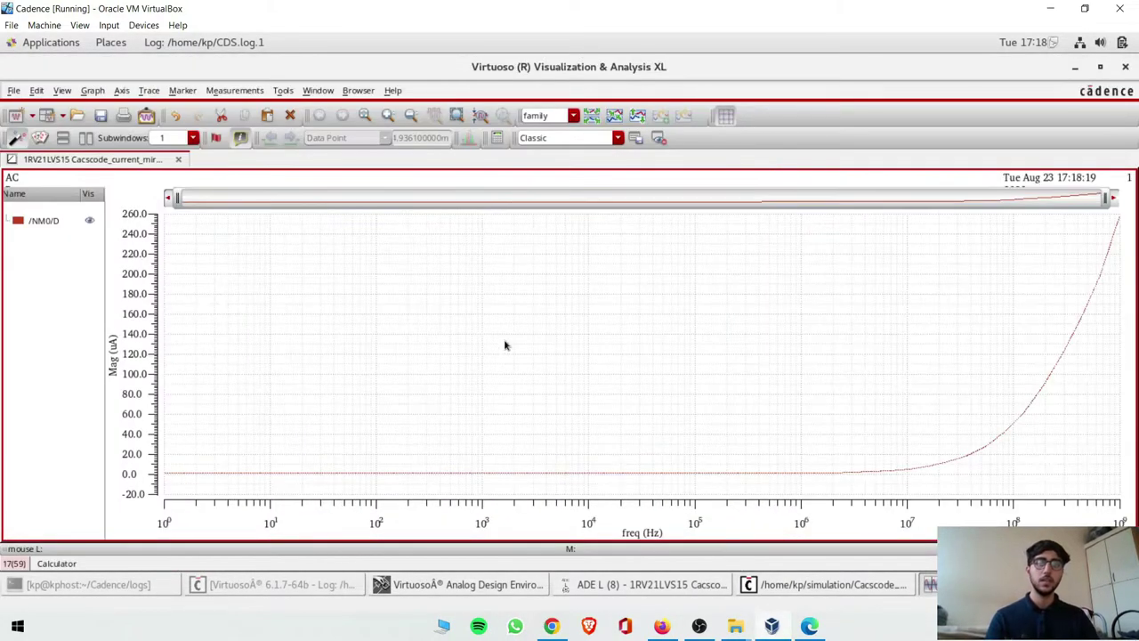
pyautogui.click(497, 137)
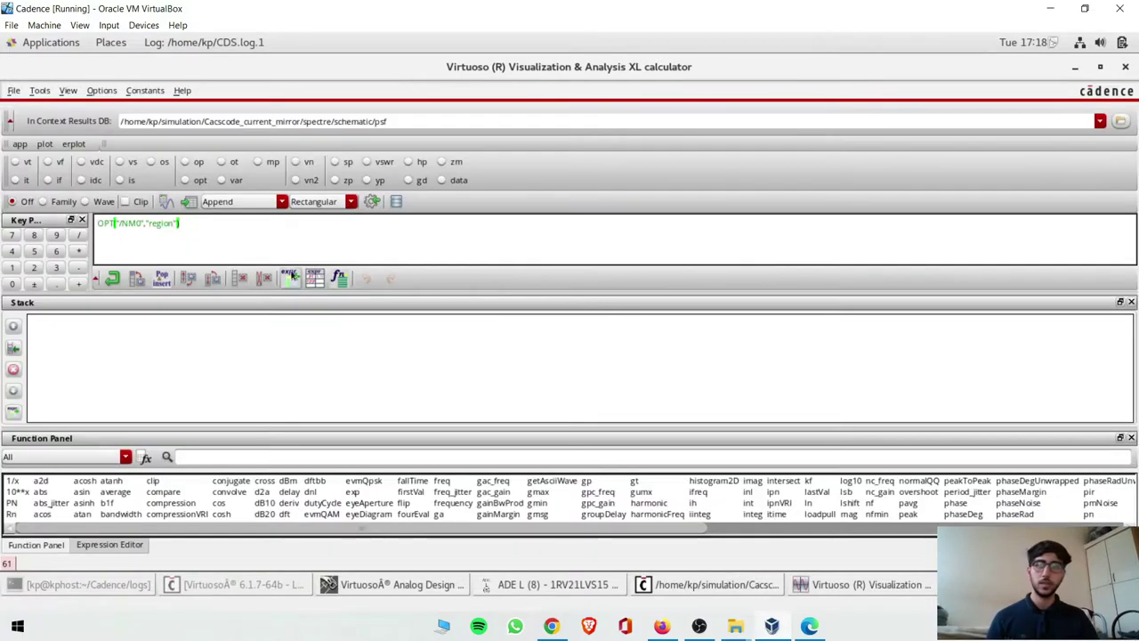
pyautogui.click(263, 278)
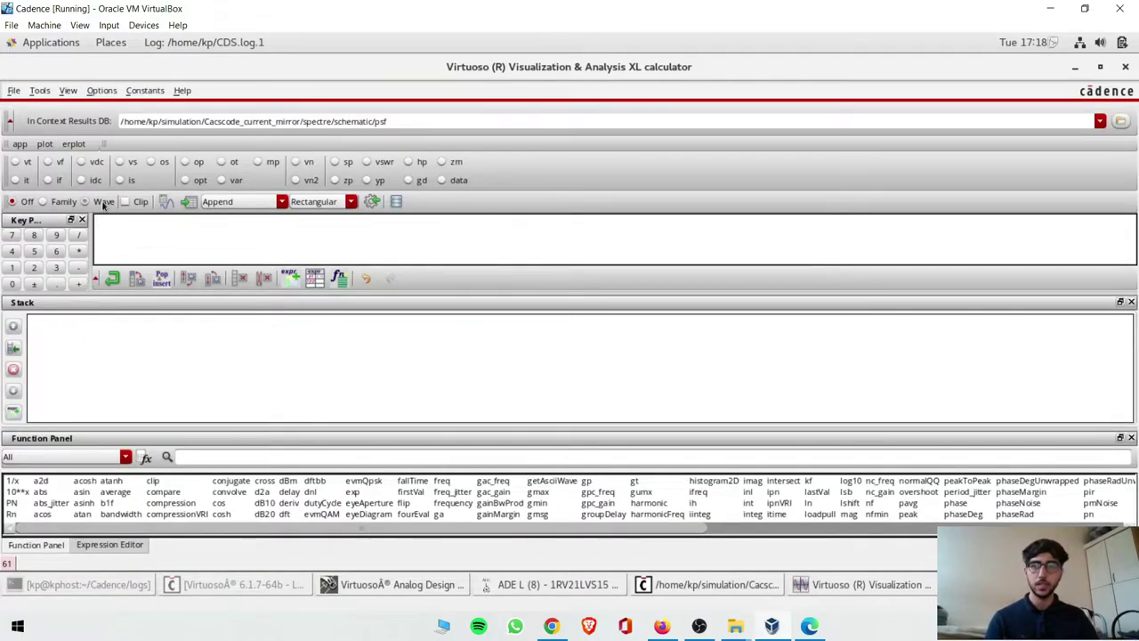
pyautogui.click(104, 203)
pyautogui.click(854, 584)
pyautogui.click(647, 478)
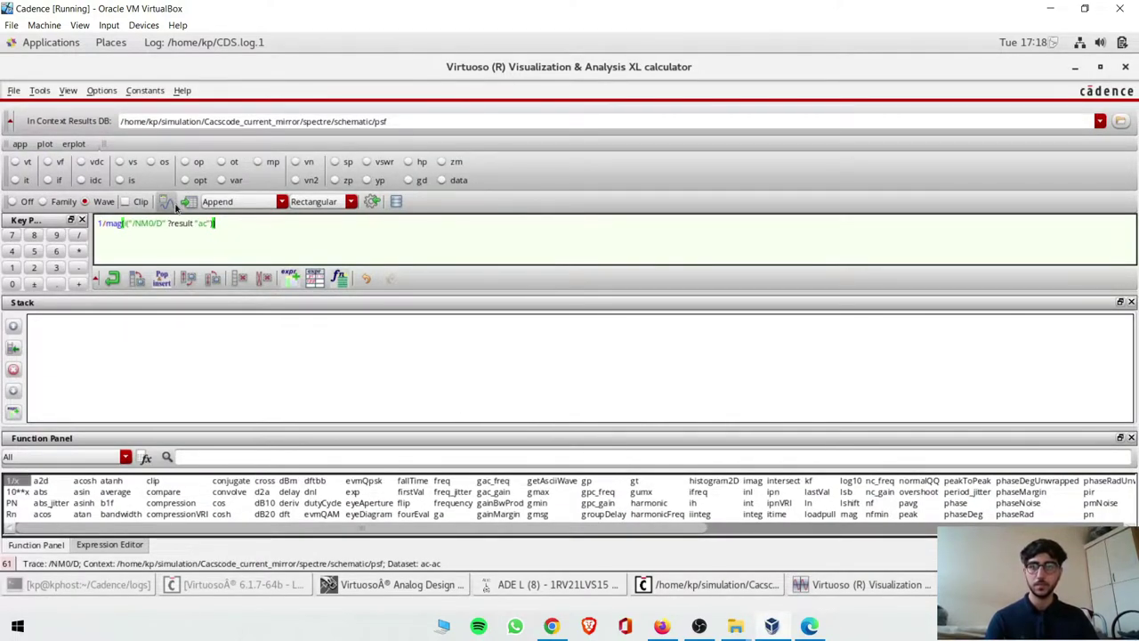
pyautogui.click(175, 205)
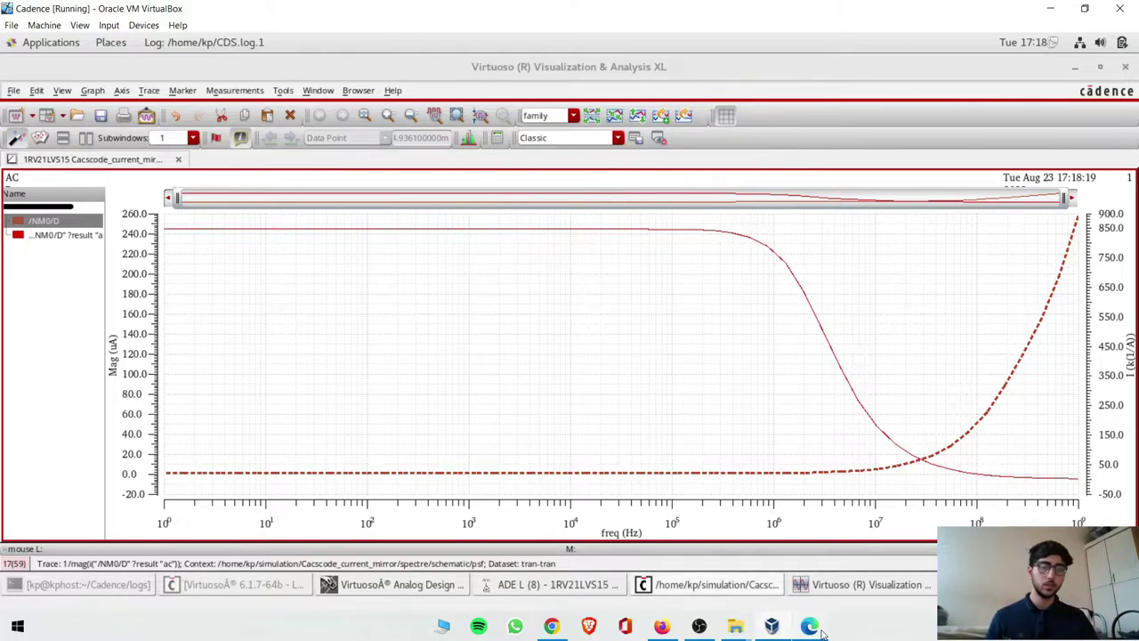
pyautogui.hotkey('alt', 'Tab')
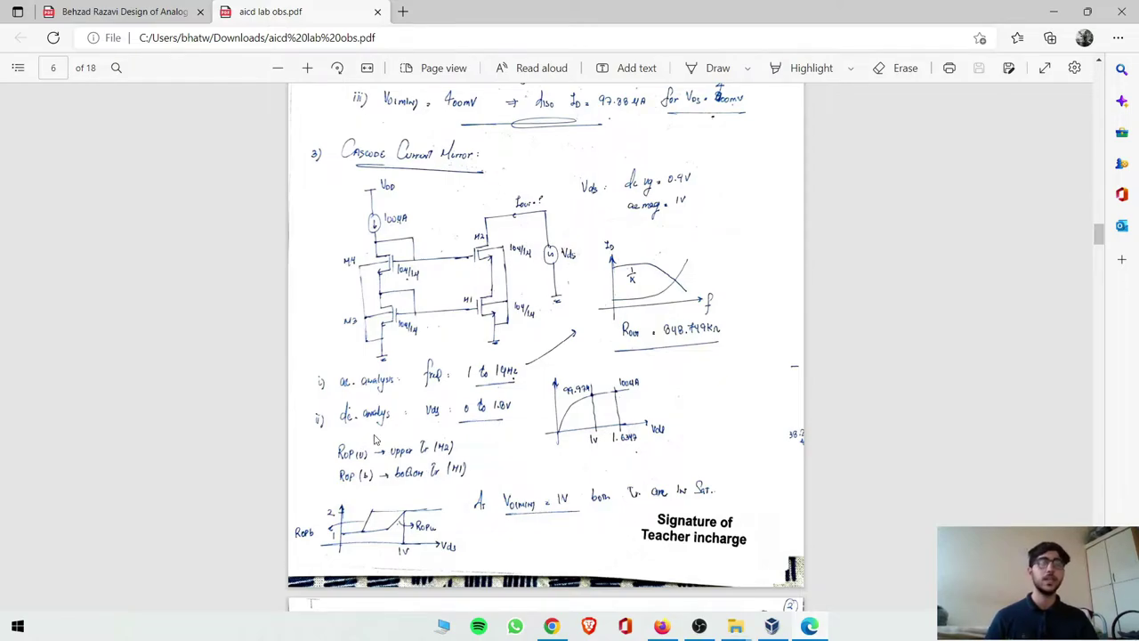
# Add a DC analysis saving the operating point and sweeping V0's dc parameter.
pyautogui.click(772, 624)
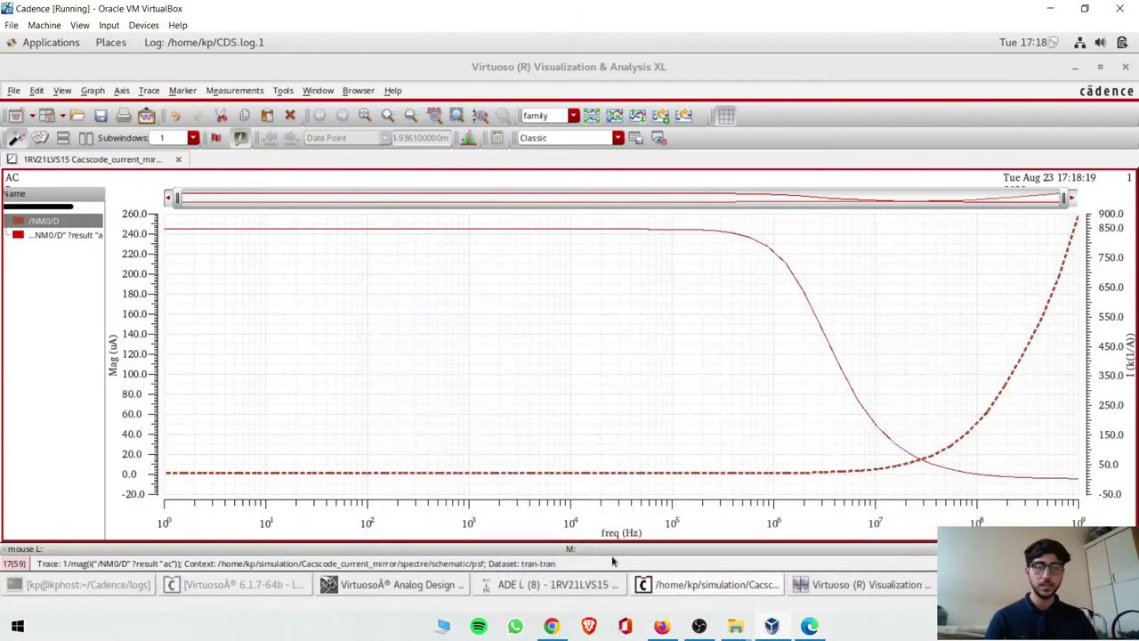
pyautogui.click(551, 583)
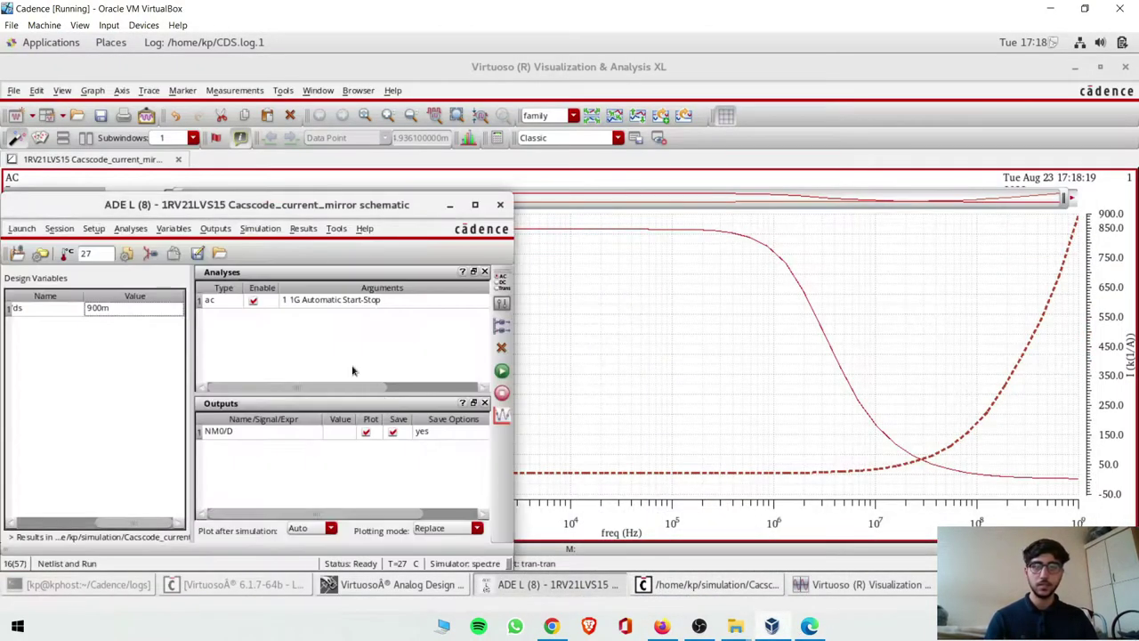
pyautogui.click(503, 283)
pyautogui.click(425, 94)
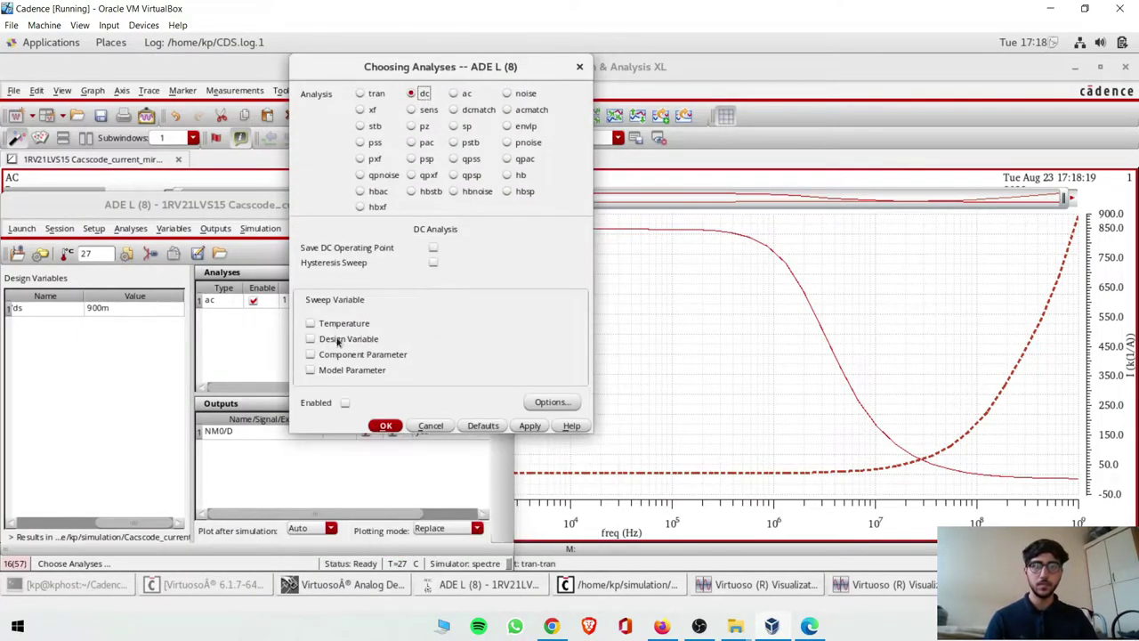
pyautogui.click(341, 357)
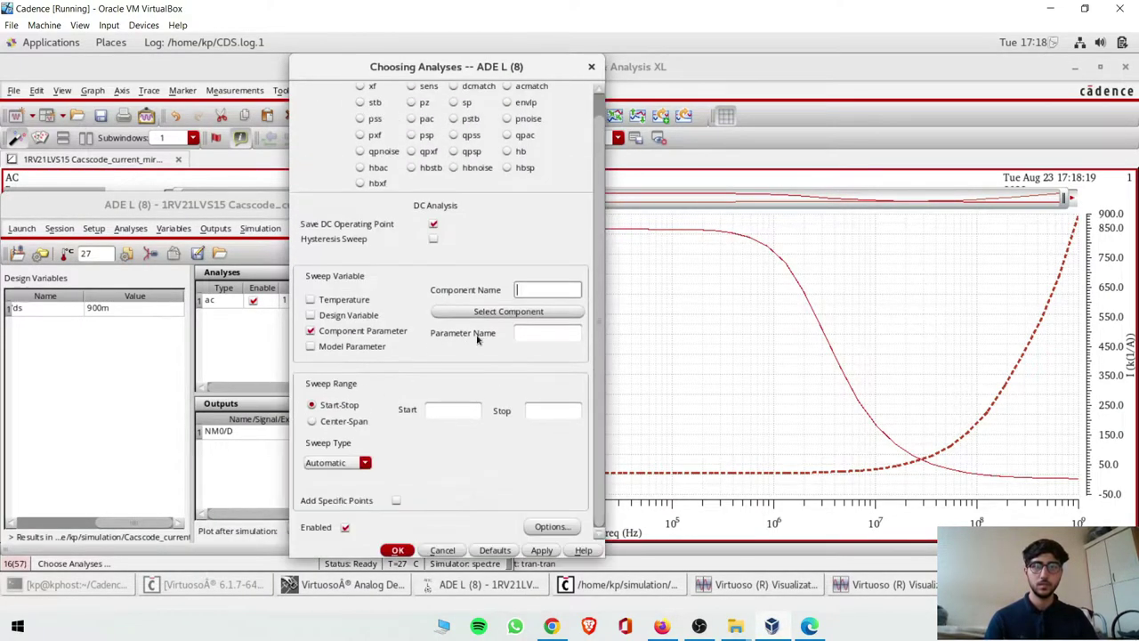
pyautogui.click(503, 313)
pyautogui.click(903, 382)
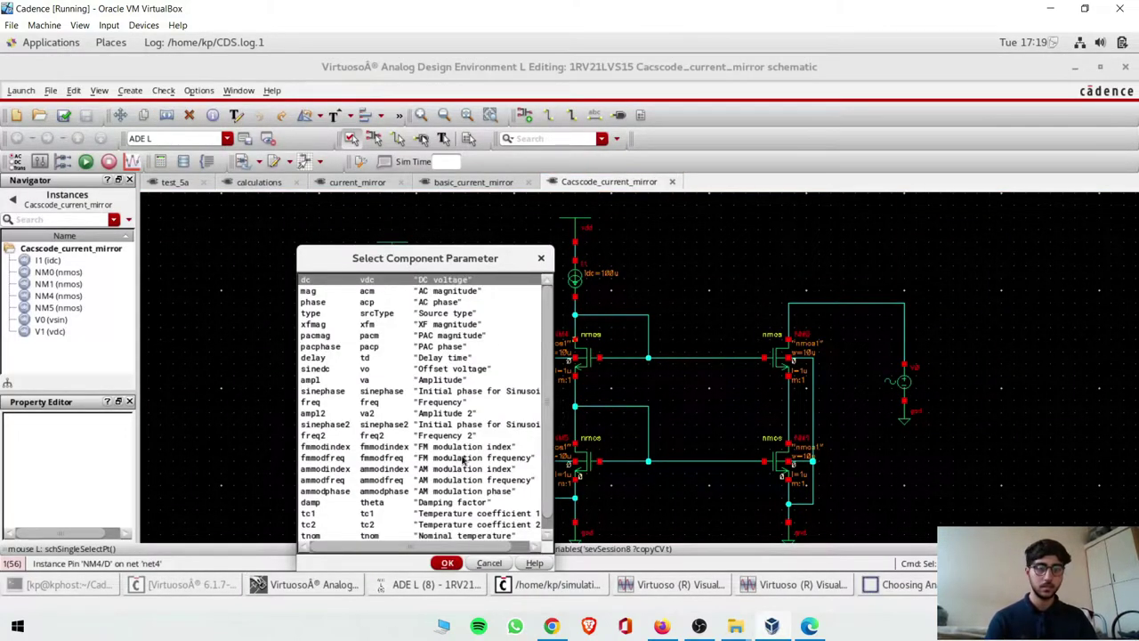
pyautogui.click(446, 562)
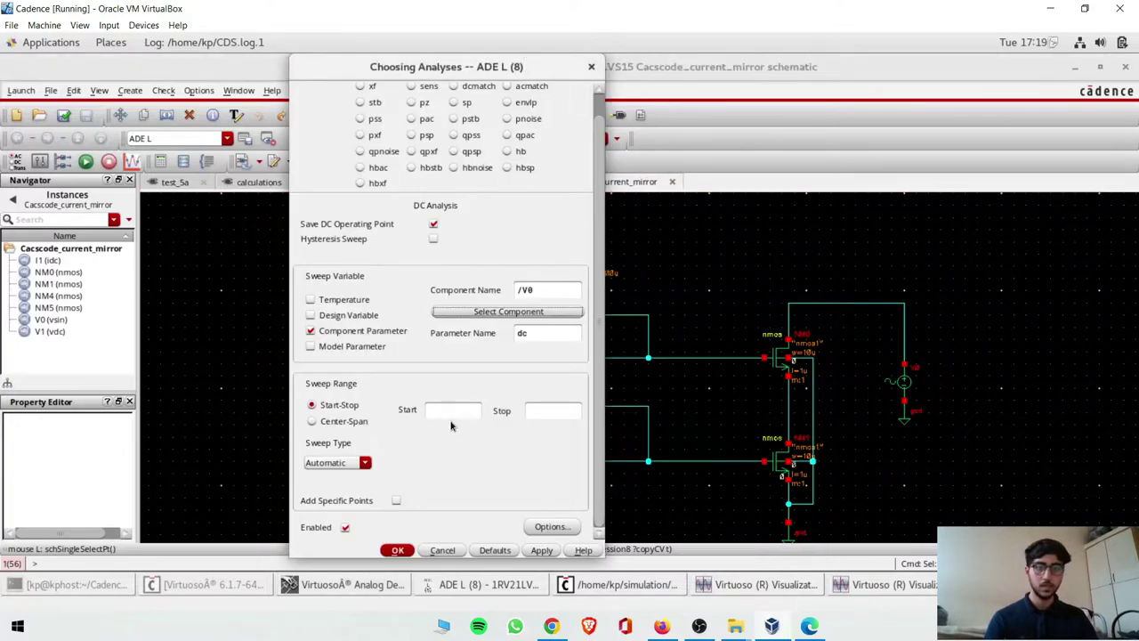
# Set the DC sweep range from 0 to 1.8 and disable the AC analysis.
pyautogui.click(451, 413)
pyautogui.press('Tab')
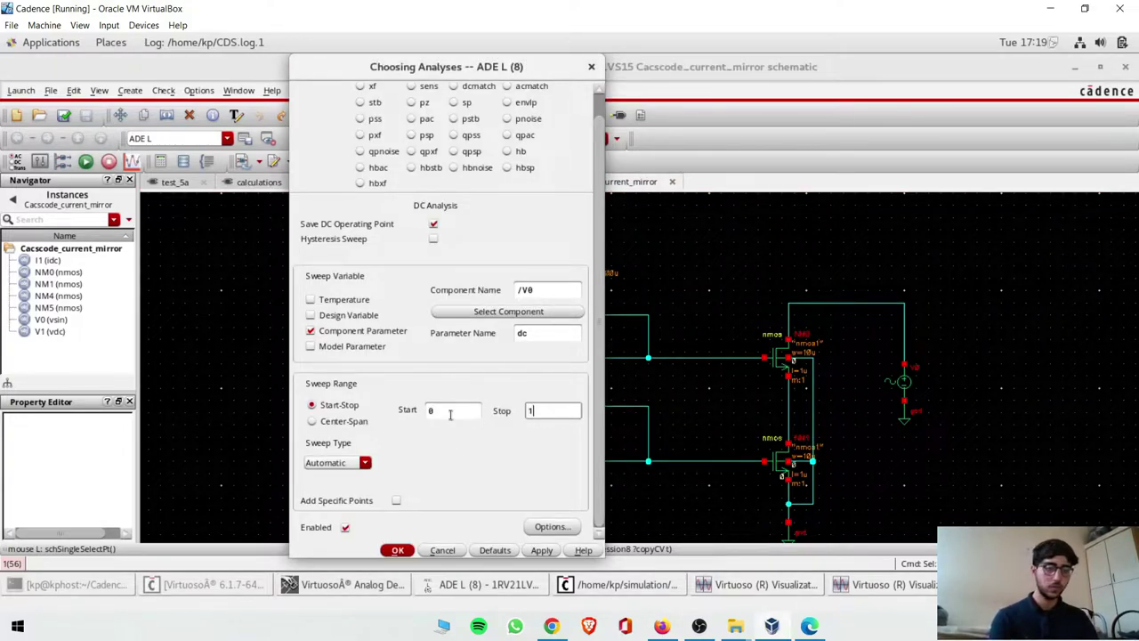
pyautogui.press('Return')
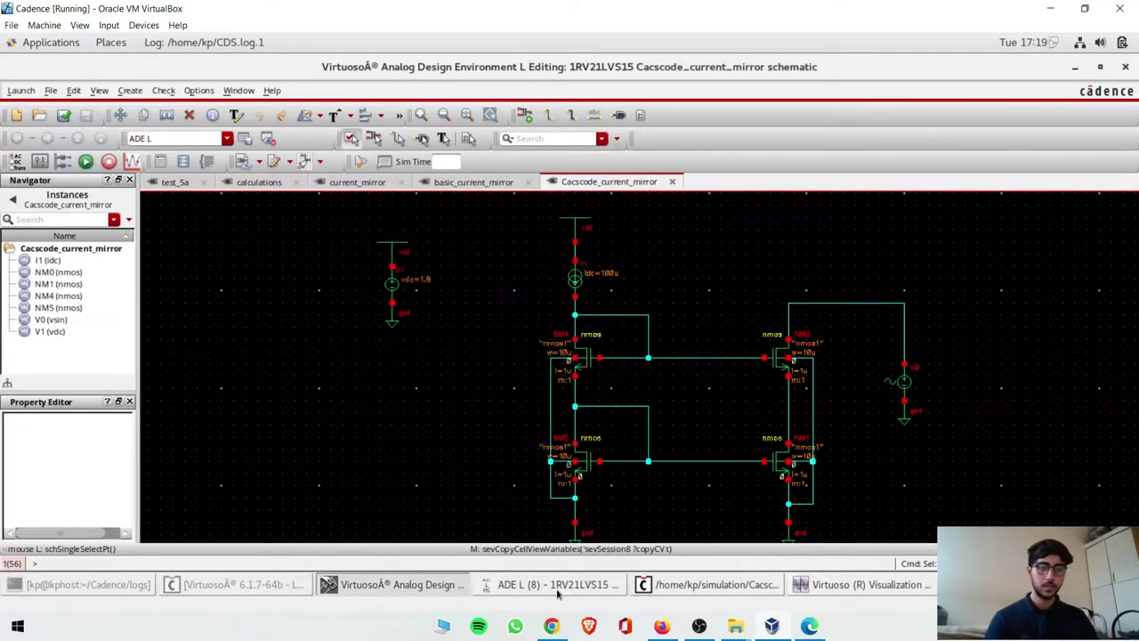
pyautogui.click(253, 300)
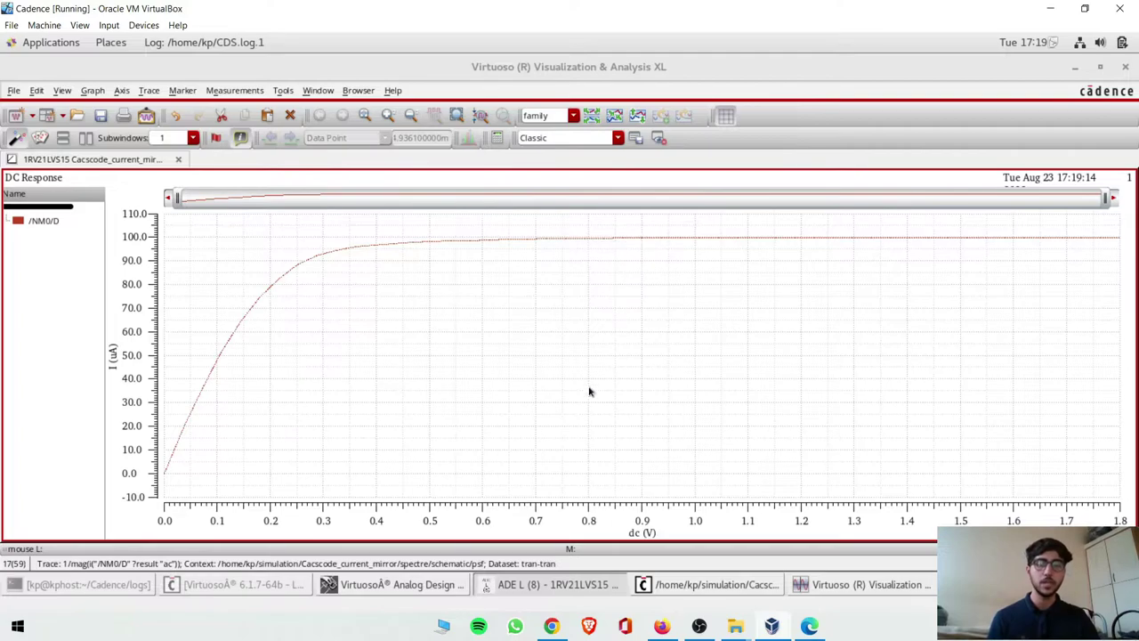
# Bring the cascode schematic annotated with DC operating-point voltages back to the front.
pyautogui.click(449, 584)
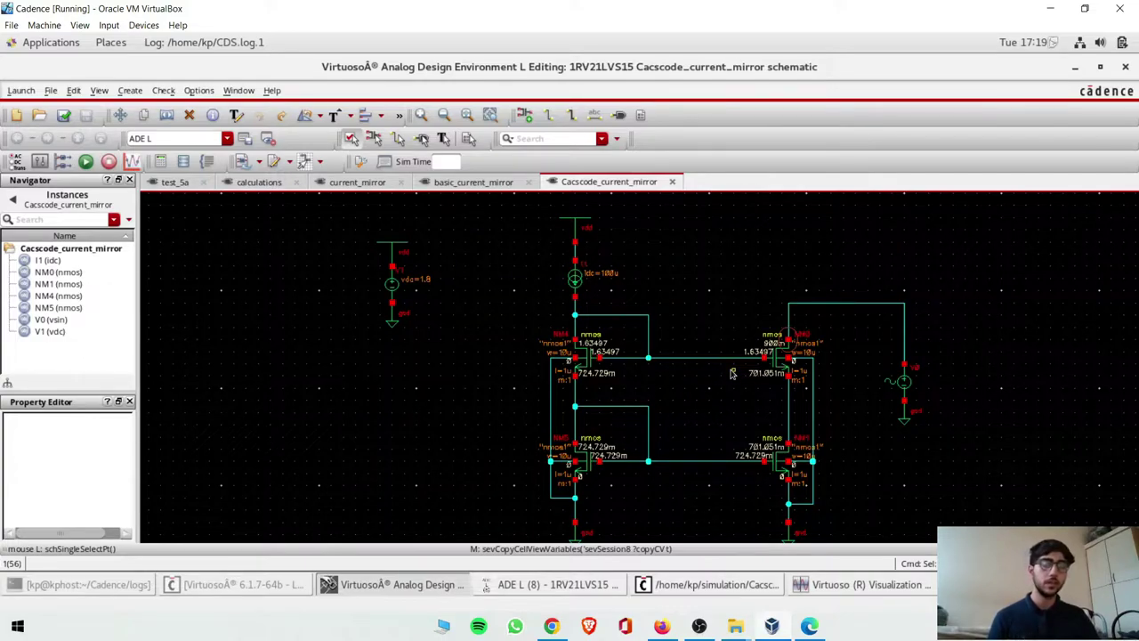
pyautogui.keyDown('ctrl'); pyautogui.scroll(2, 746, 372); pyautogui.keyUp('ctrl')
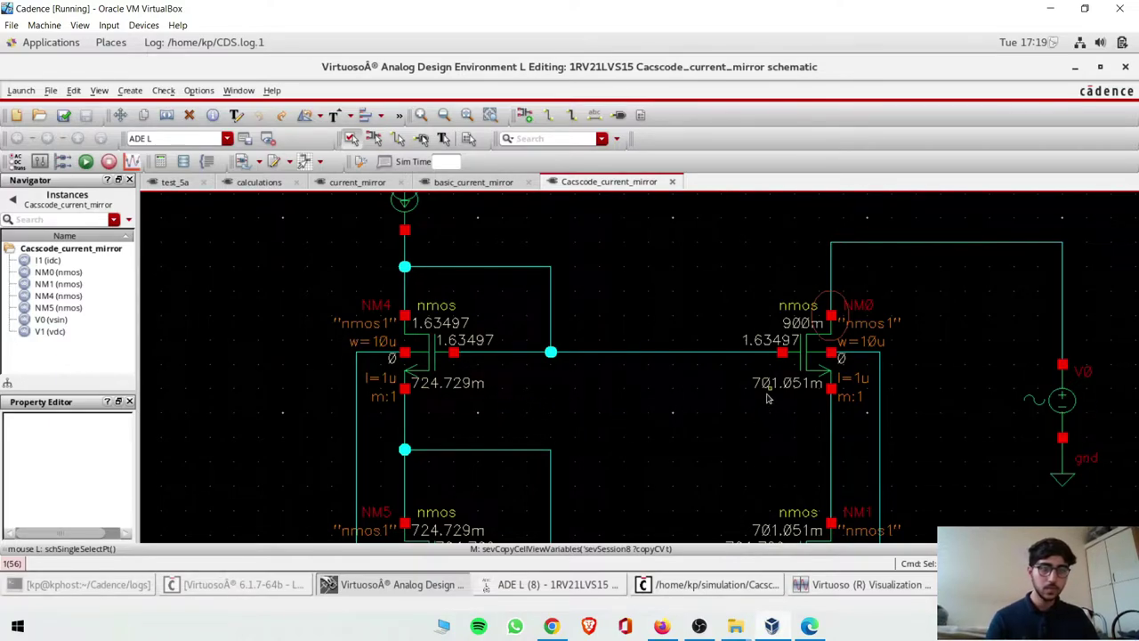
pyautogui.scroll(-1, 761, 379)
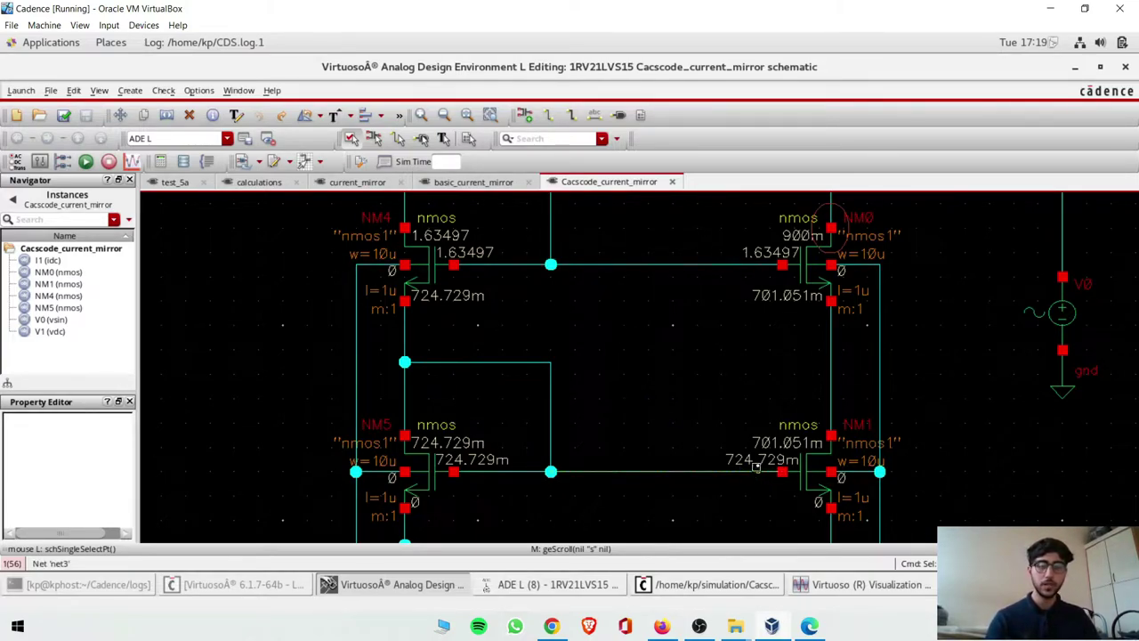
pyautogui.press('f')
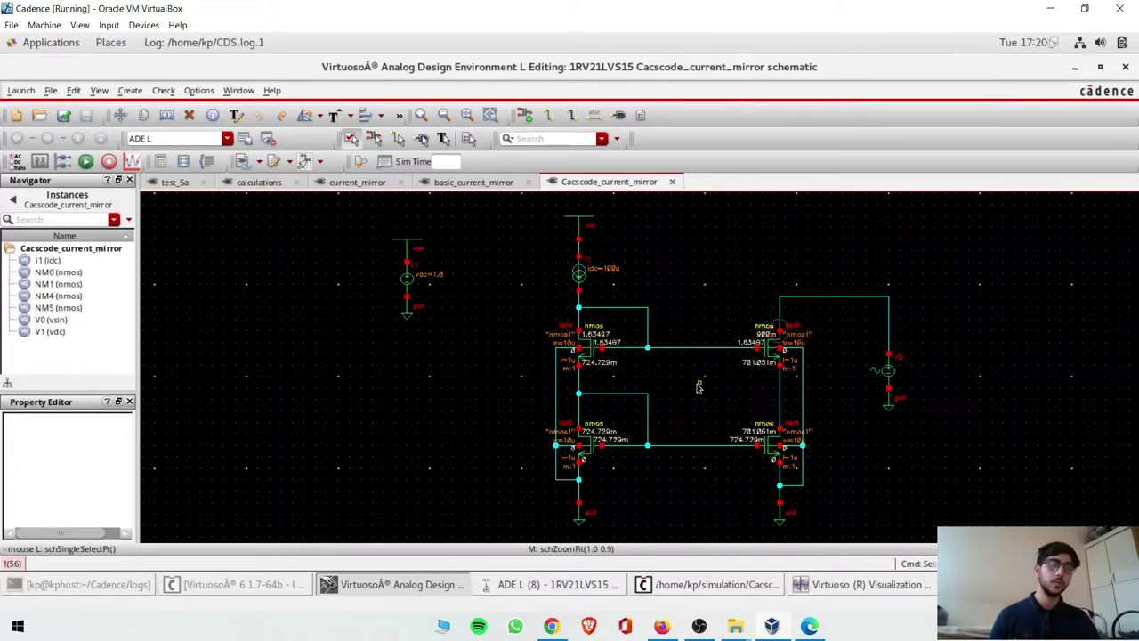
pyautogui.click(863, 584)
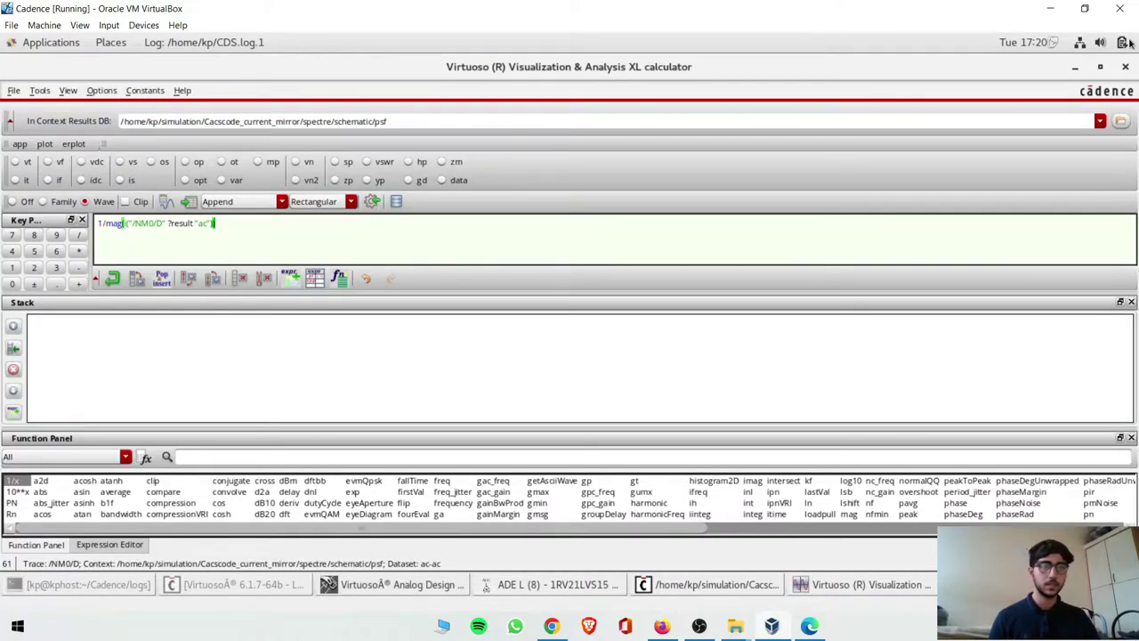
pyautogui.click(1124, 67)
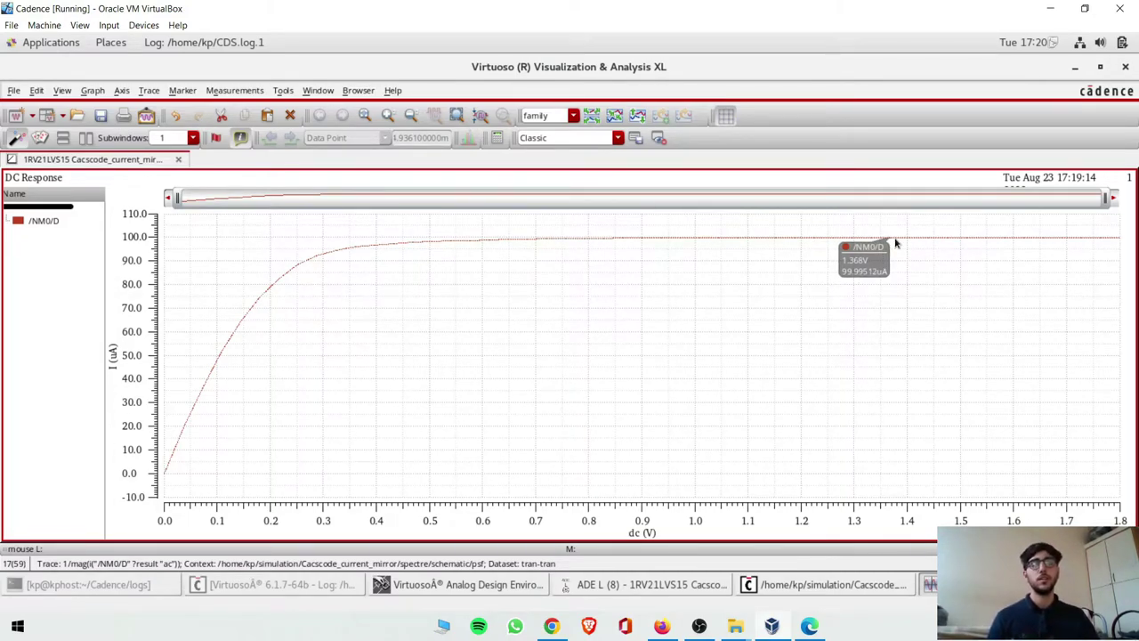
pyautogui.click(617, 583)
pyautogui.click(552, 583)
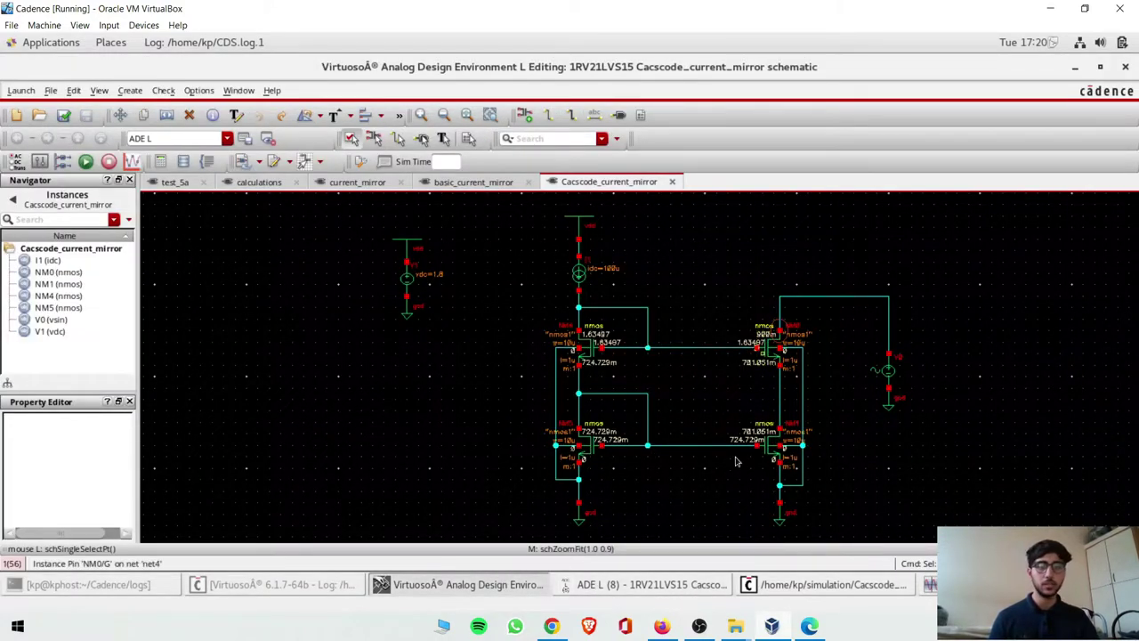
# Start defining a new ADE L output named 'R0p' and open its calculator.
pyautogui.click(652, 584)
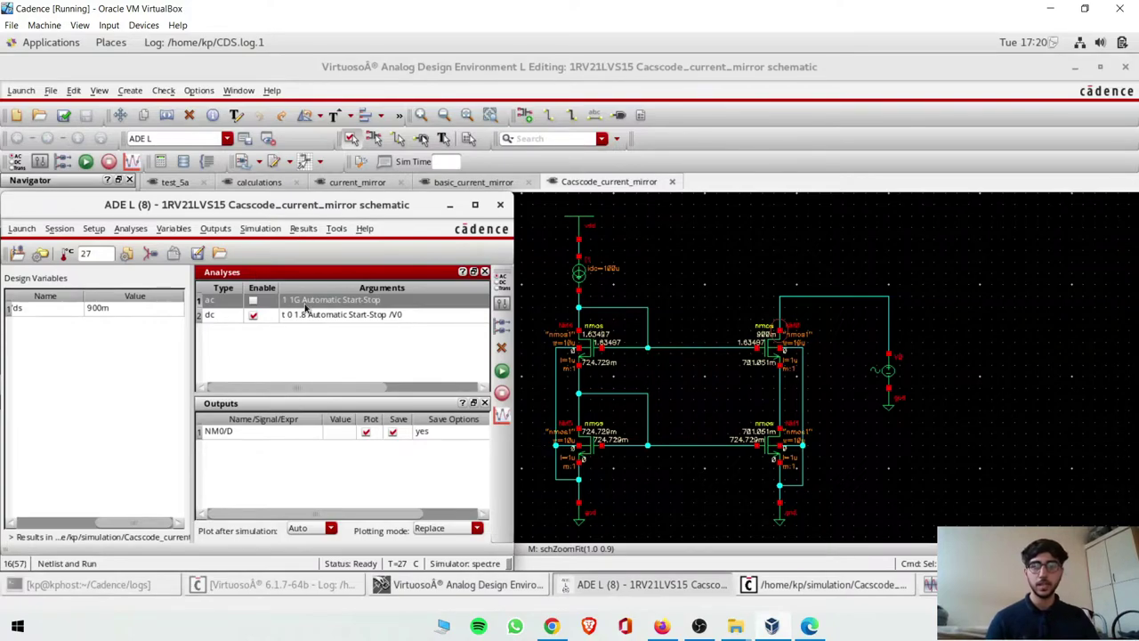
pyautogui.click(222, 229)
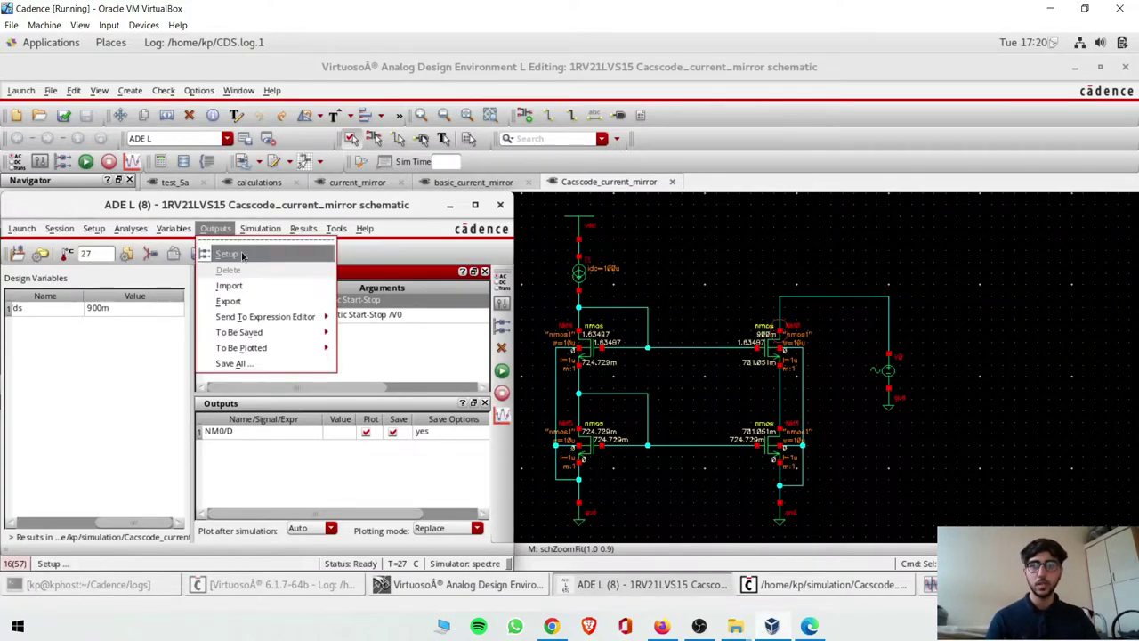
pyautogui.click(240, 250)
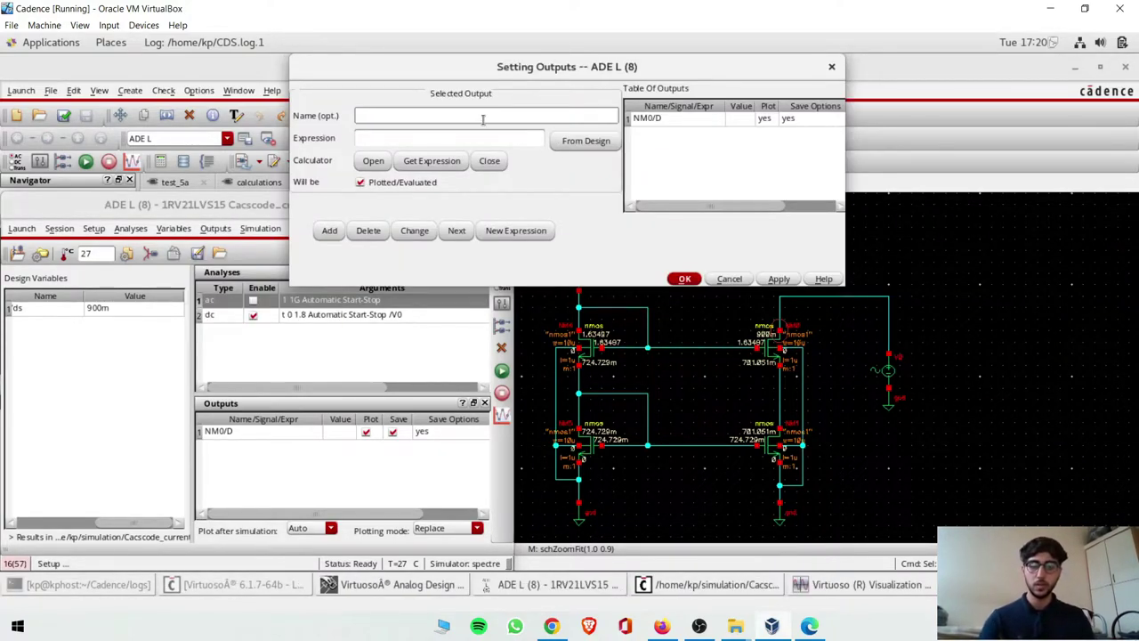
pyautogui.write('R0p')
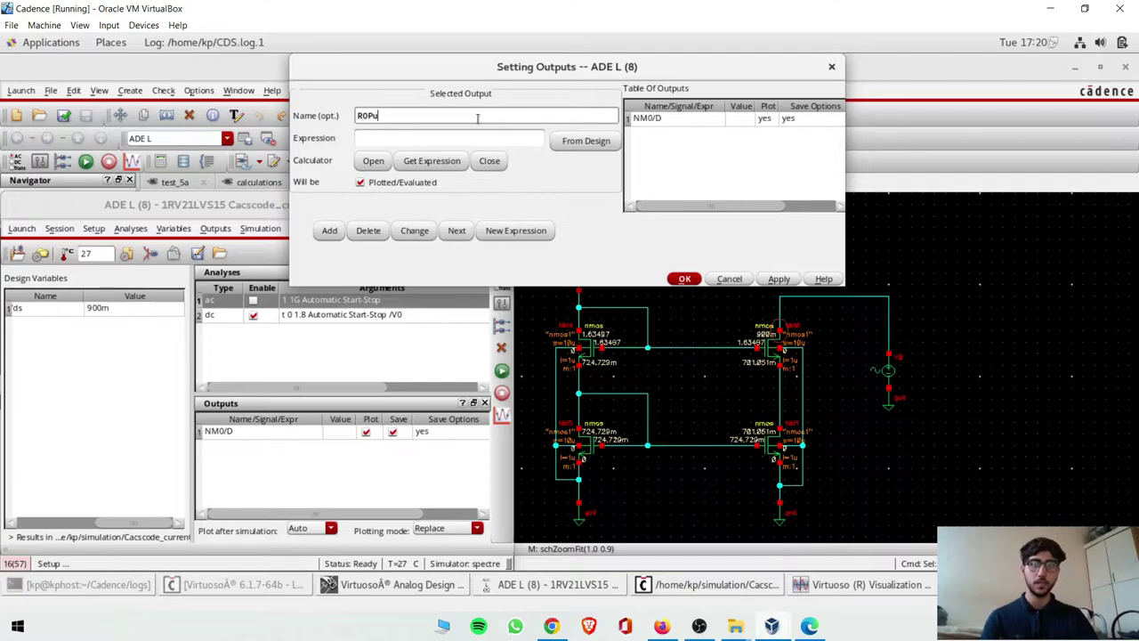
pyautogui.click(436, 140)
# Build the calculator expression OP("/NM0","region") from NM0's operating-point parameters.
pyautogui.click(373, 160)
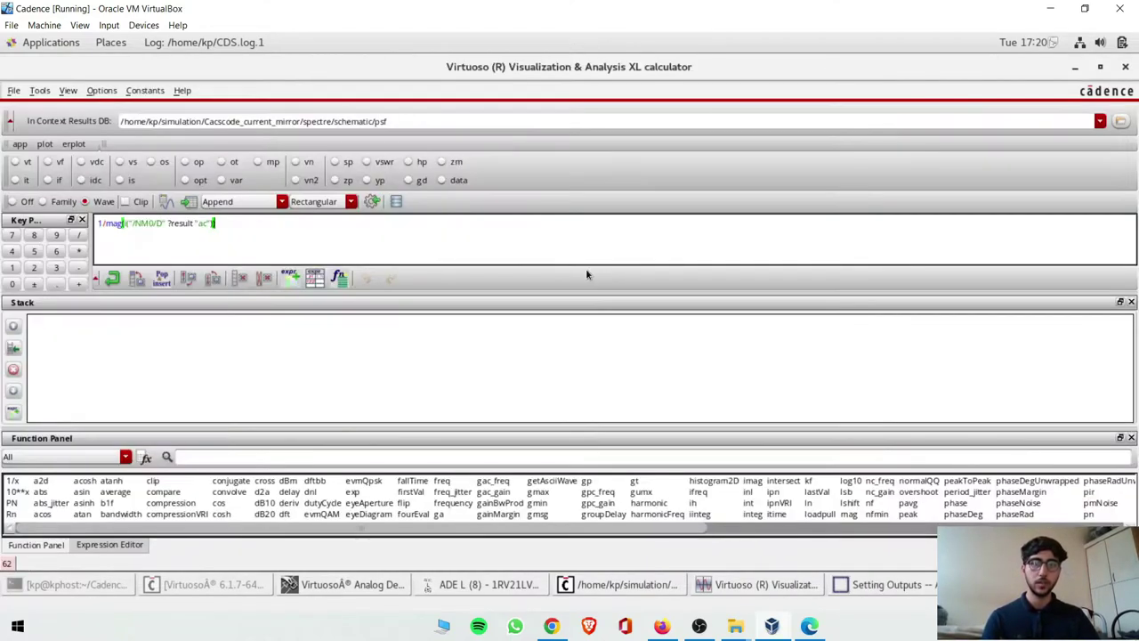
pyautogui.click(239, 278)
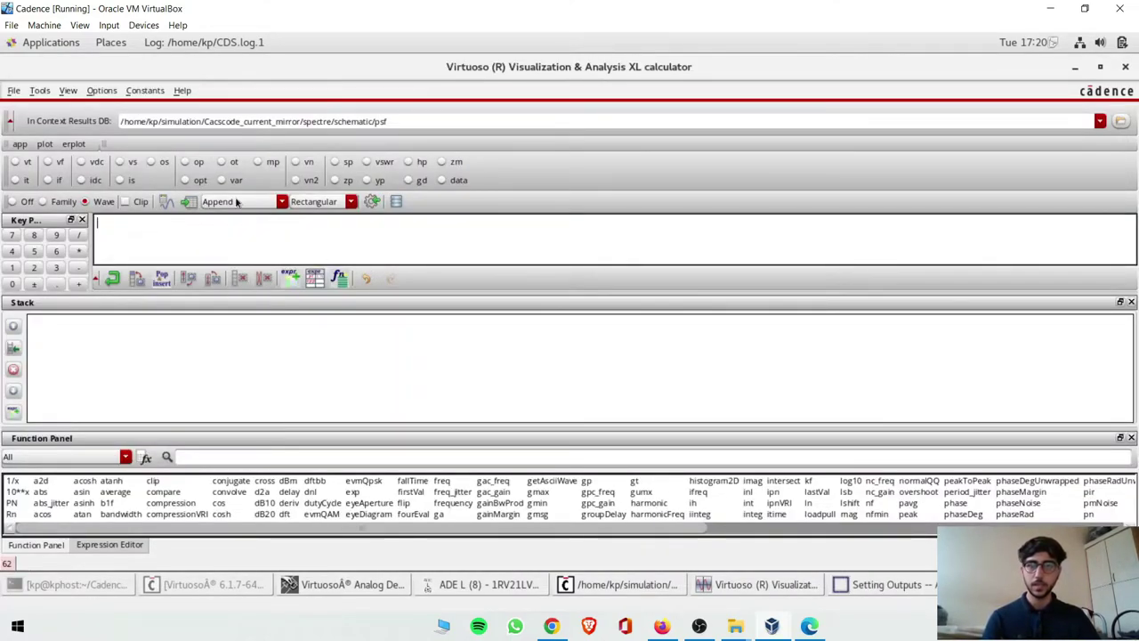
pyautogui.click(185, 181)
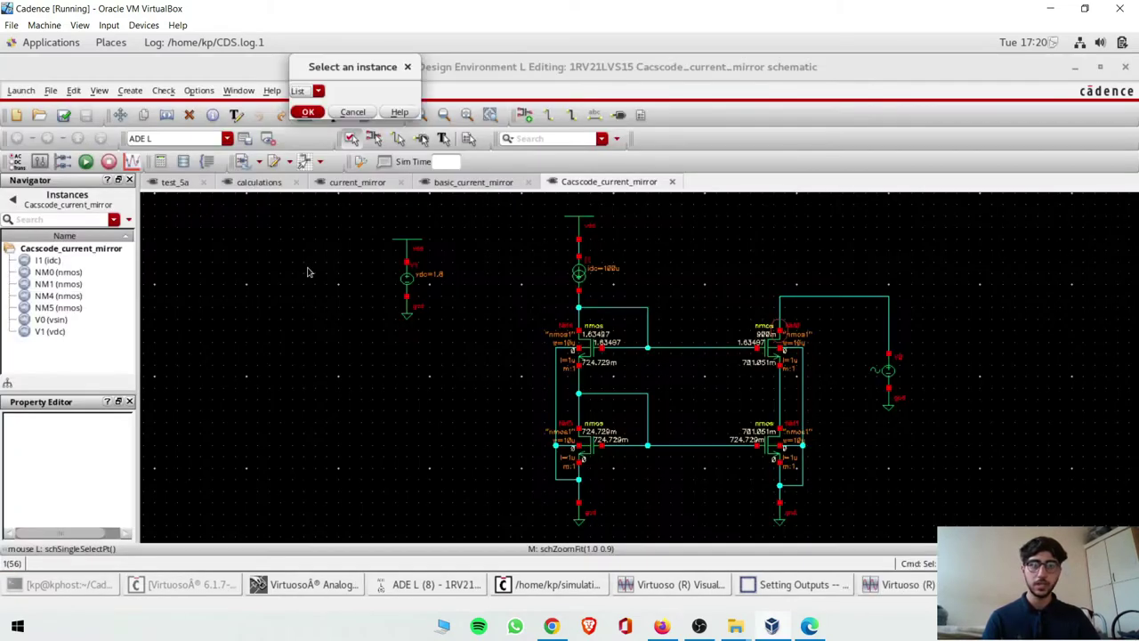
pyautogui.click(769, 349)
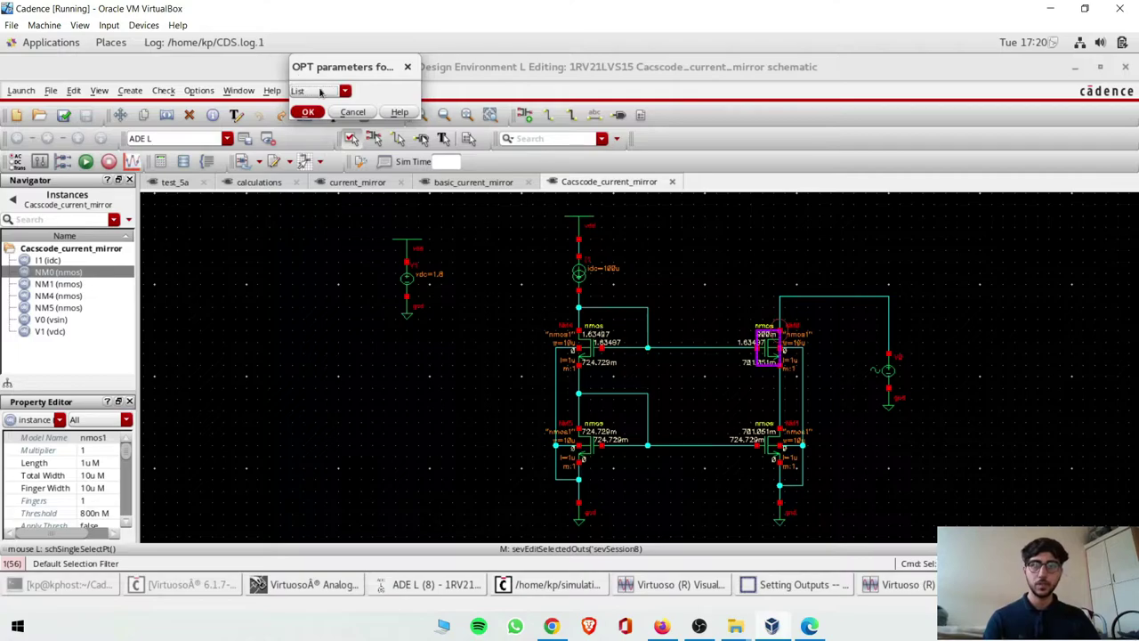
pyautogui.click(320, 91)
pyautogui.scroll(-5, 324, 113)
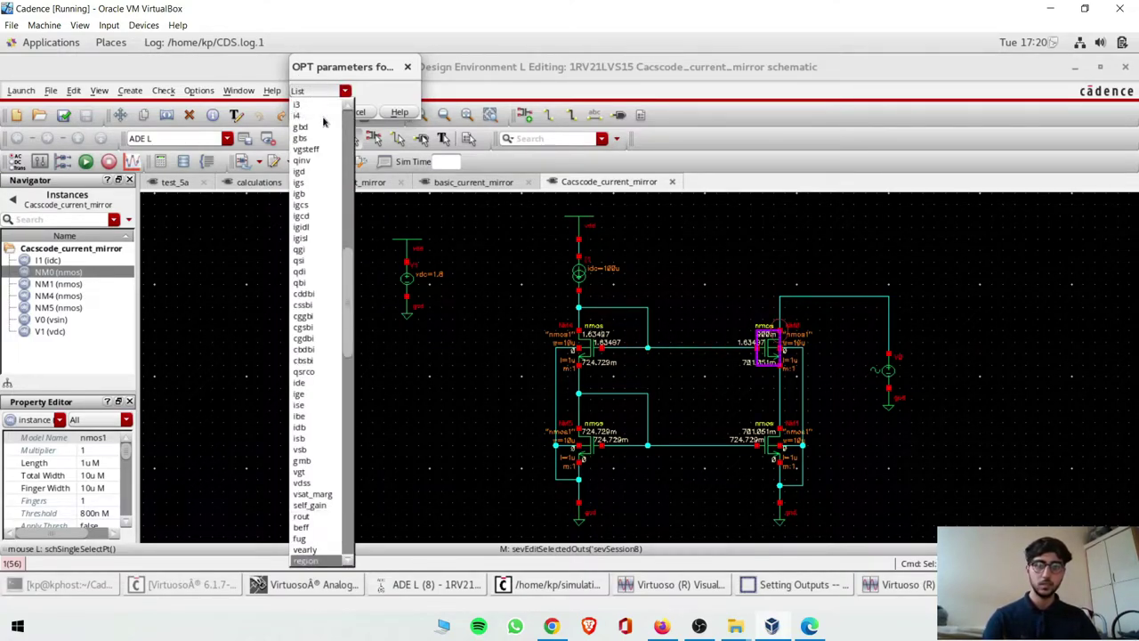
pyautogui.press('Return')
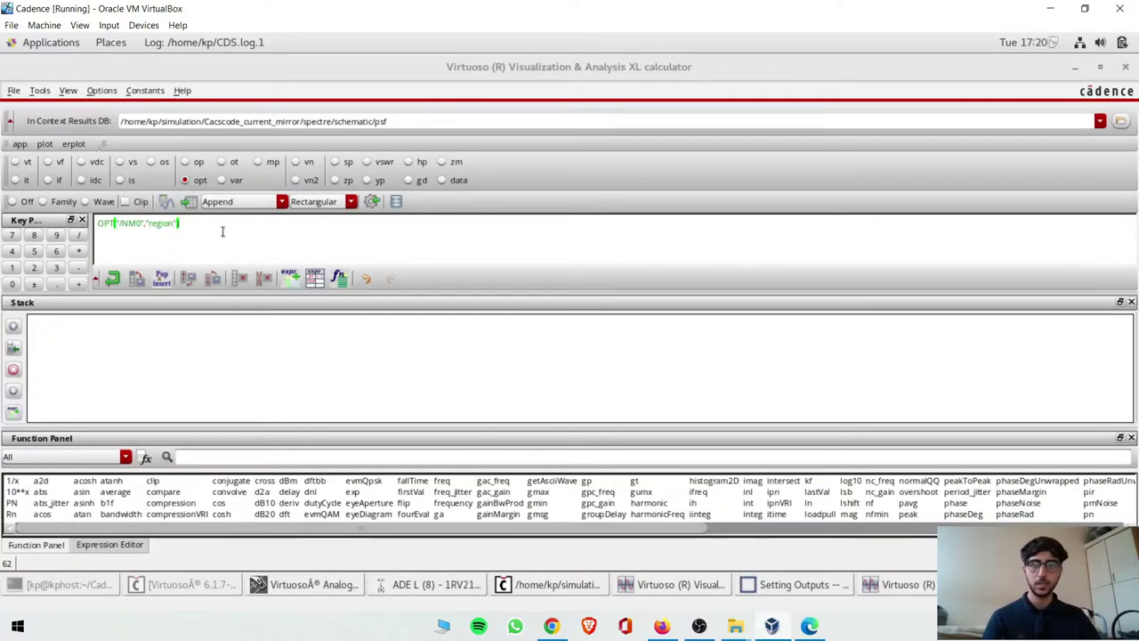
# Add the NM0 region expression to the outputs table and close the form.
pyautogui.click(796, 584)
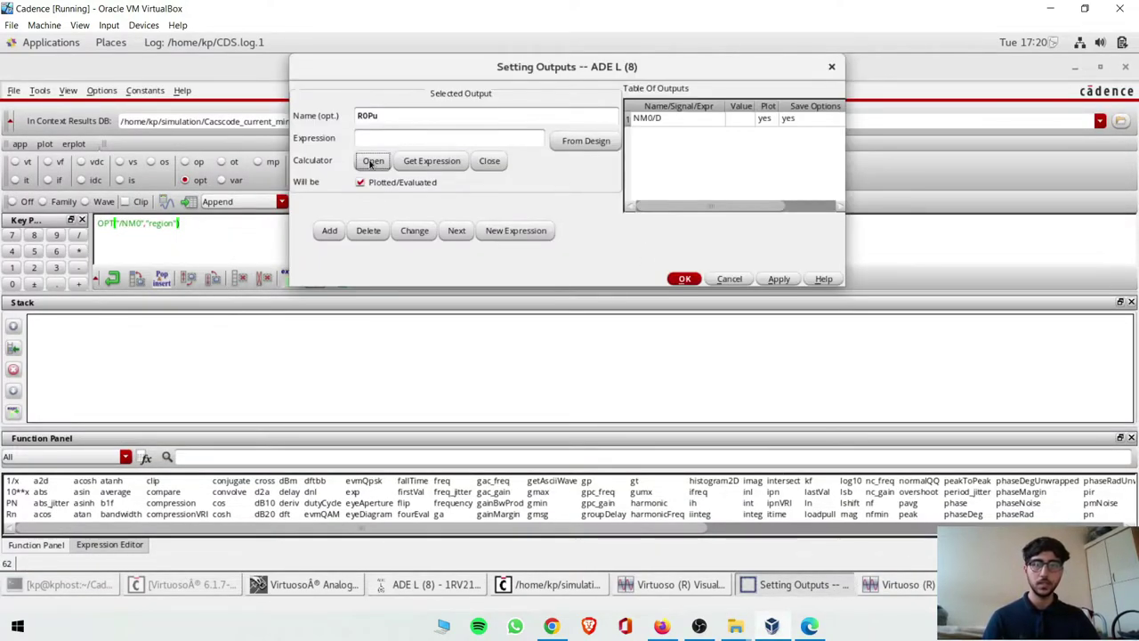
pyautogui.click(425, 164)
pyautogui.click(328, 232)
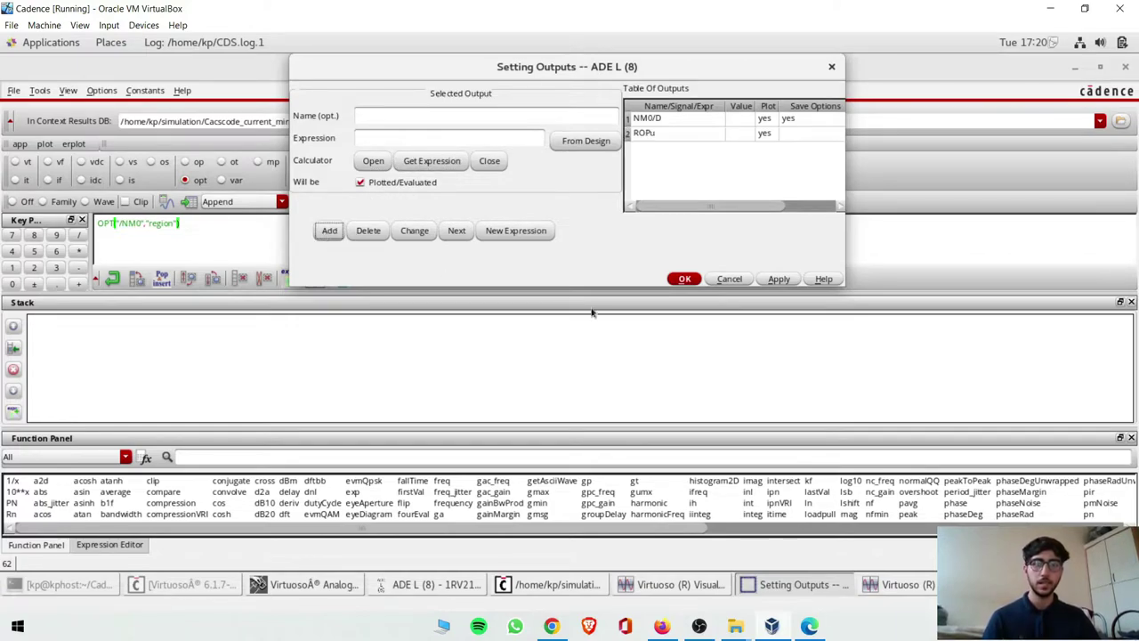
pyautogui.click(683, 278)
# Start a second output named 'ROPb' and open the calculator for it.
pyautogui.click(485, 584)
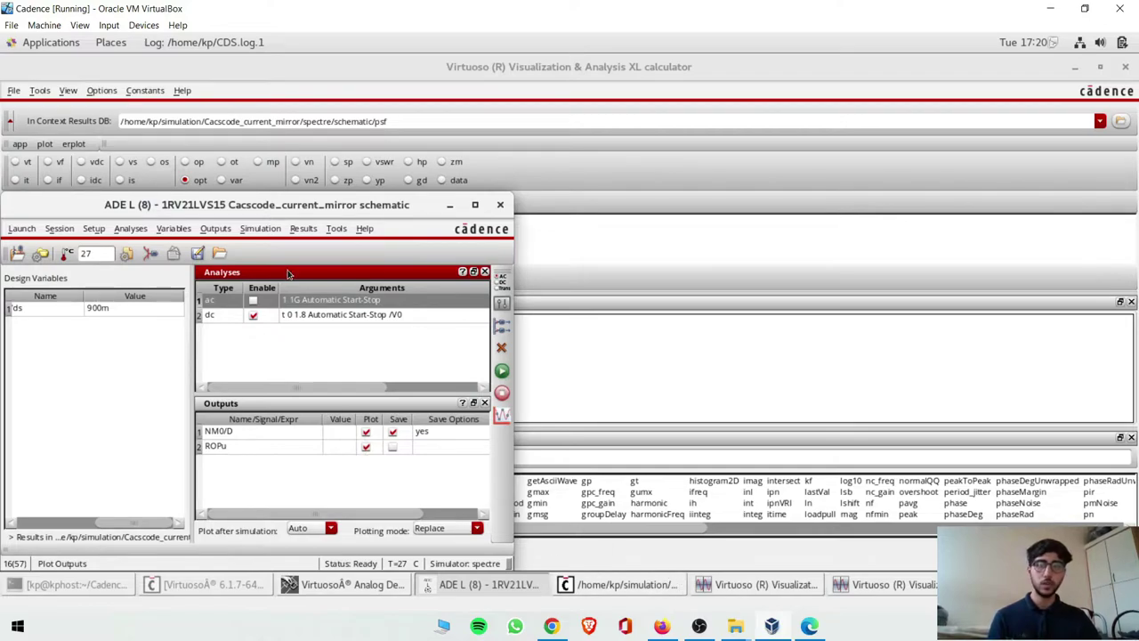
pyautogui.click(216, 229)
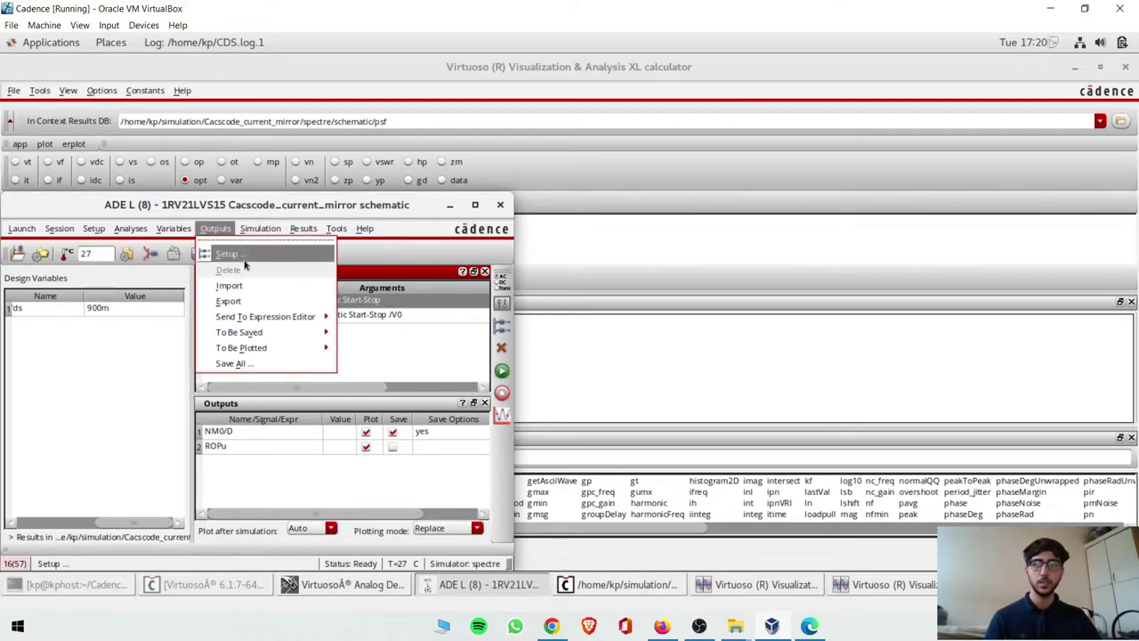
pyautogui.click(244, 259)
pyautogui.click(452, 117)
pyautogui.write('ROPb')
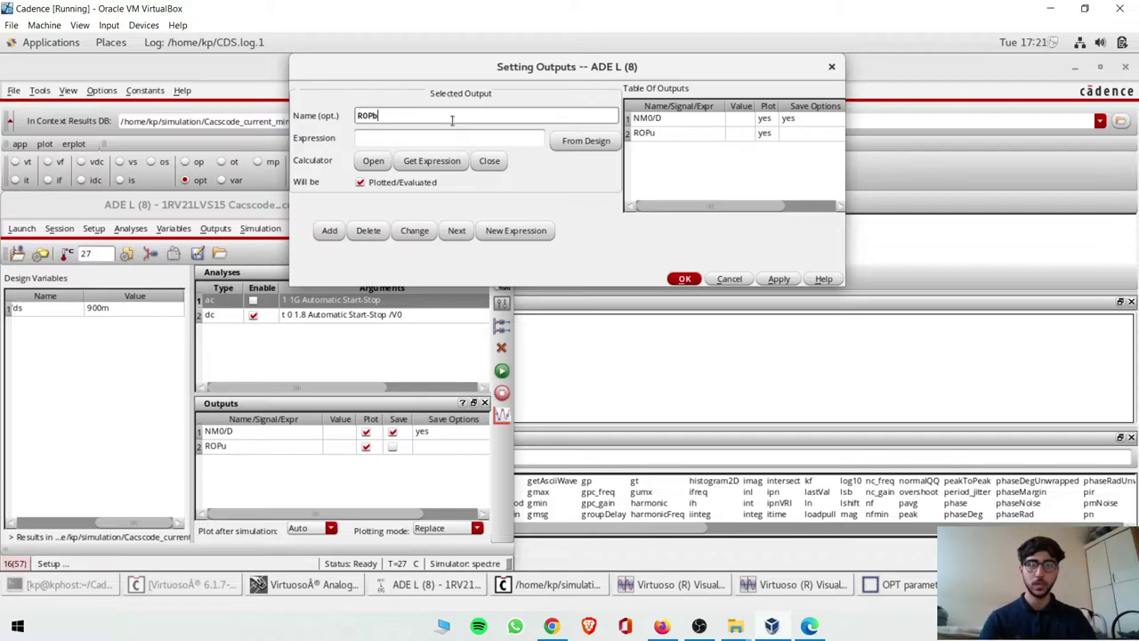
pyautogui.click(373, 160)
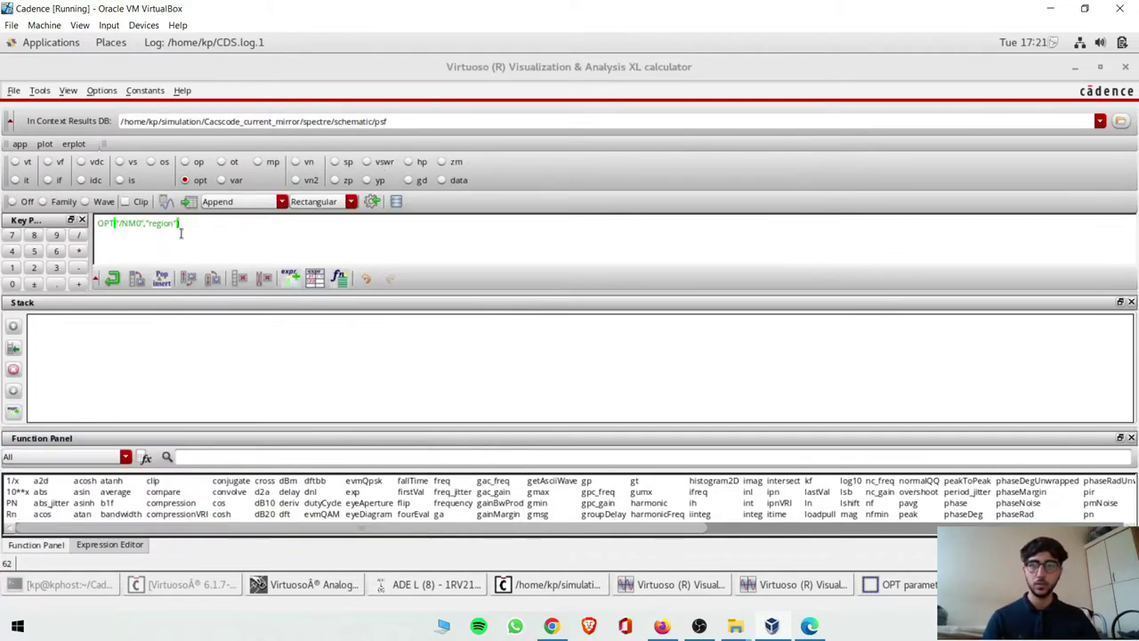
# Pull the operating-region expression from the schematic into the second output.
pyautogui.click(143, 224)
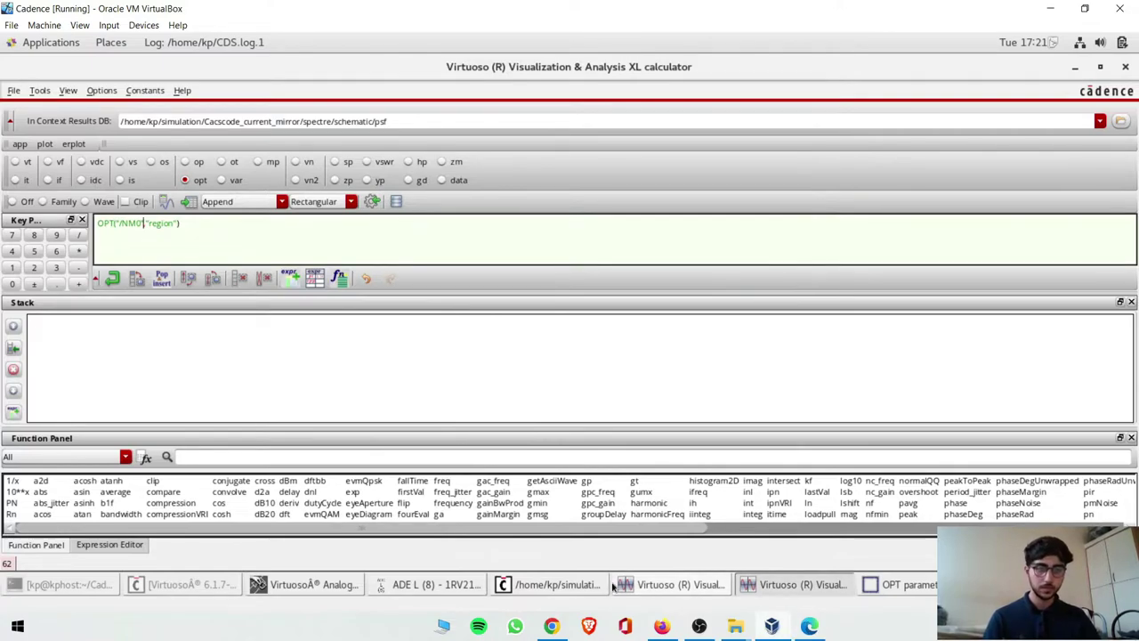
pyautogui.click(323, 584)
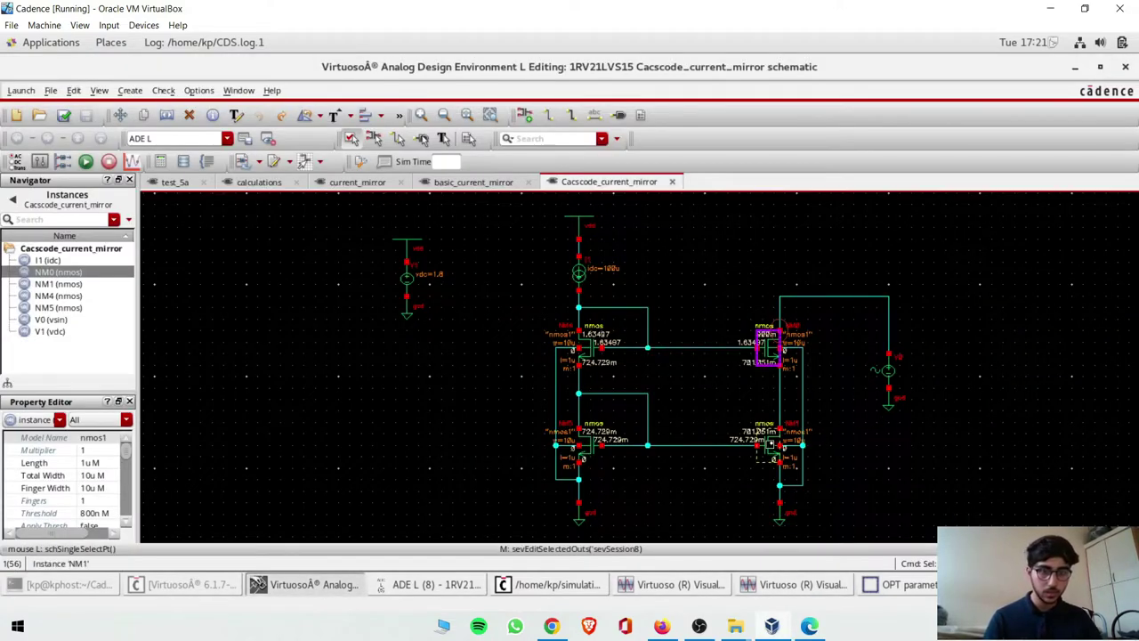
pyautogui.keyDown('ctrl'); pyautogui.scroll(2, 770, 448); pyautogui.keyUp('ctrl')
pyautogui.keyDown('ctrl'); pyautogui.scroll(2, 807, 394); pyautogui.keyUp('ctrl')
pyautogui.keyDown('ctrl'); pyautogui.scroll(-2, 807, 394); pyautogui.keyUp('ctrl')
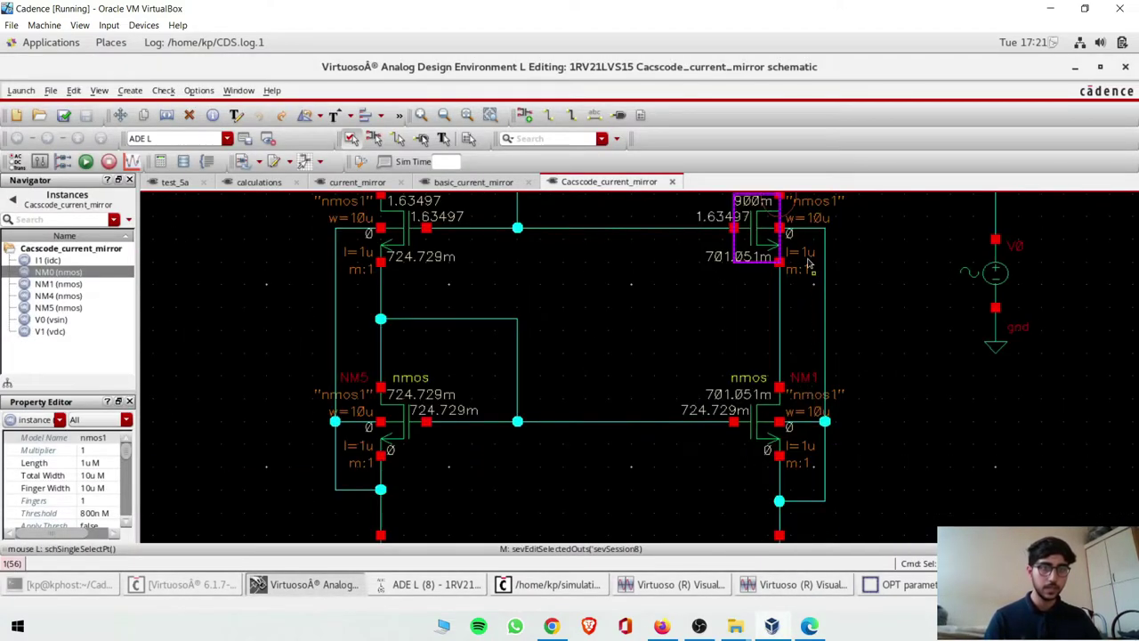
pyautogui.scroll(1, 807, 218)
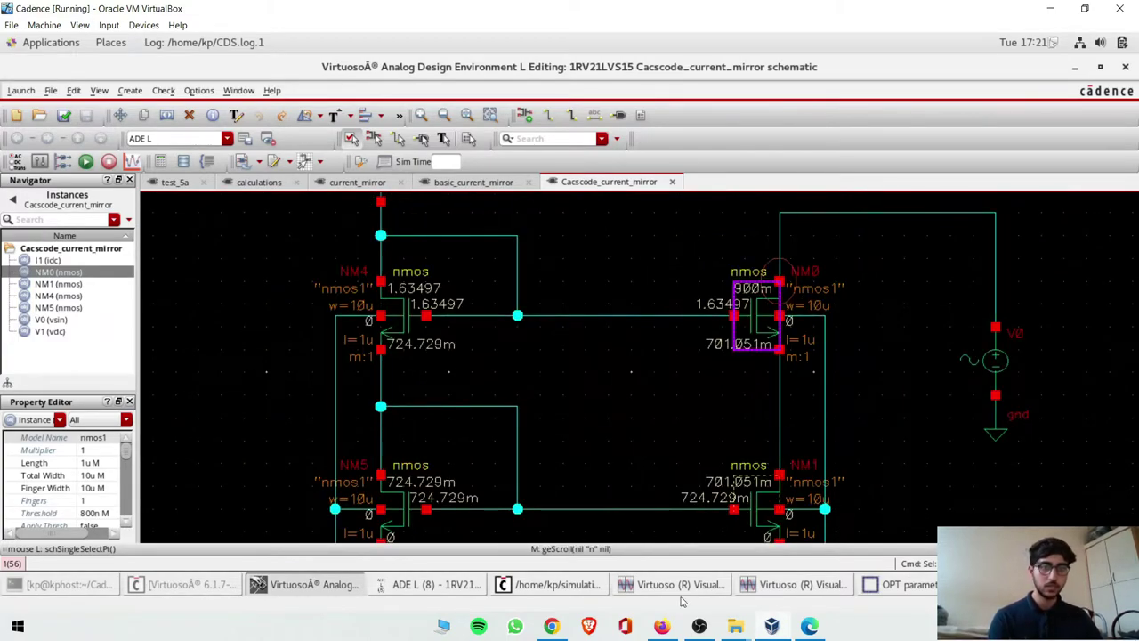
pyautogui.click(898, 583)
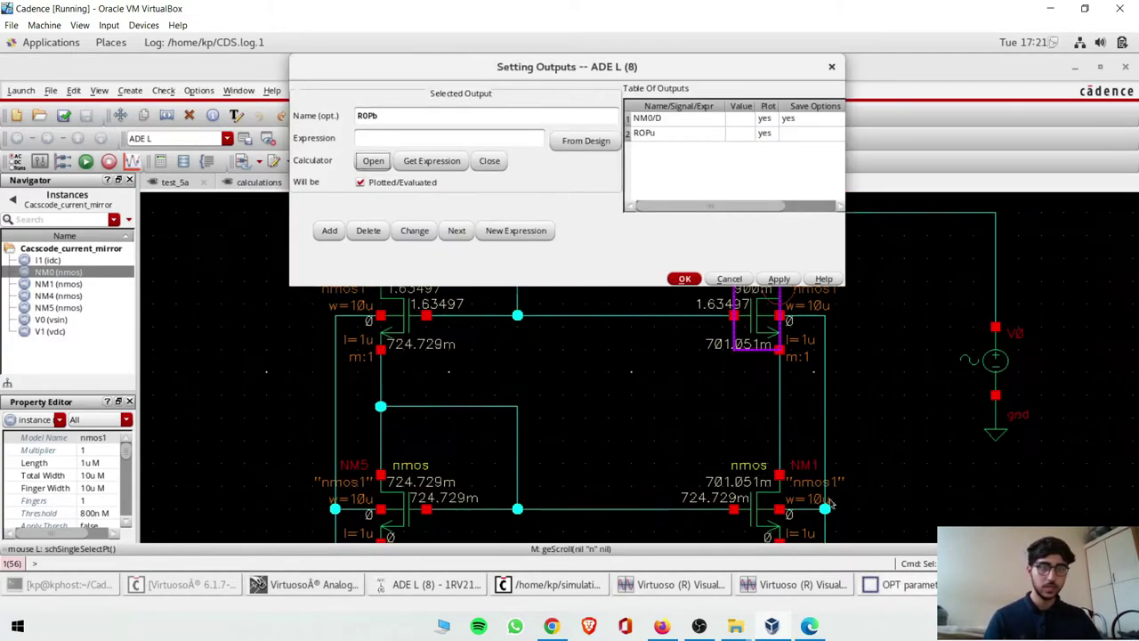
pyautogui.click(413, 161)
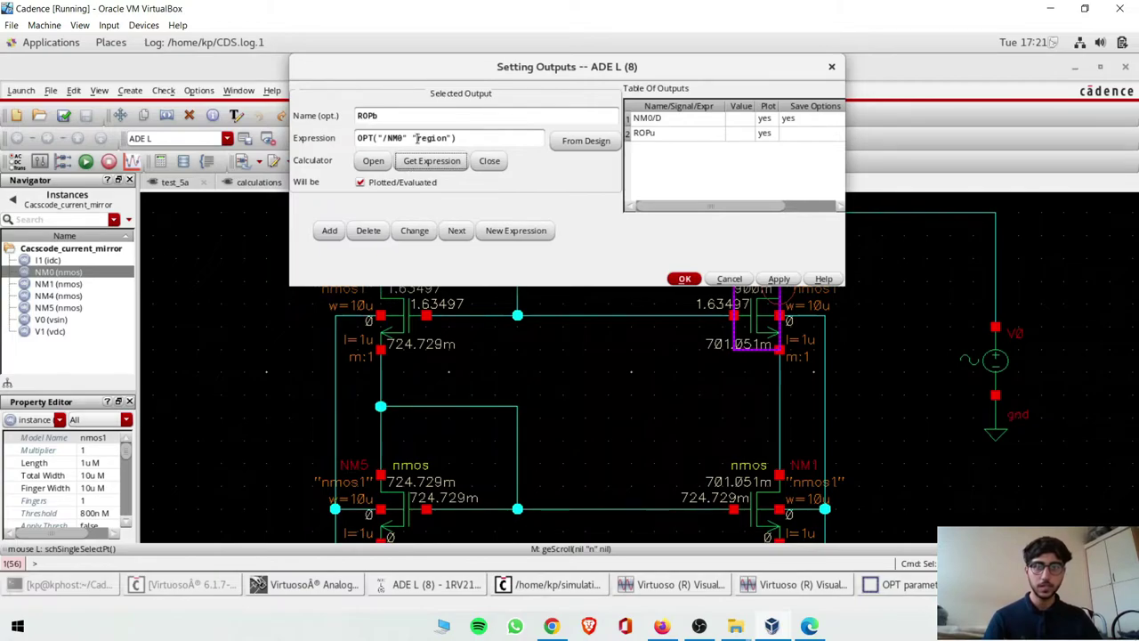
# Change the expression to NM1, add output ROPb, and stop plotting NM0/D.
pyautogui.click(402, 138)
pyautogui.press('BackSpace')
pyautogui.write('1')
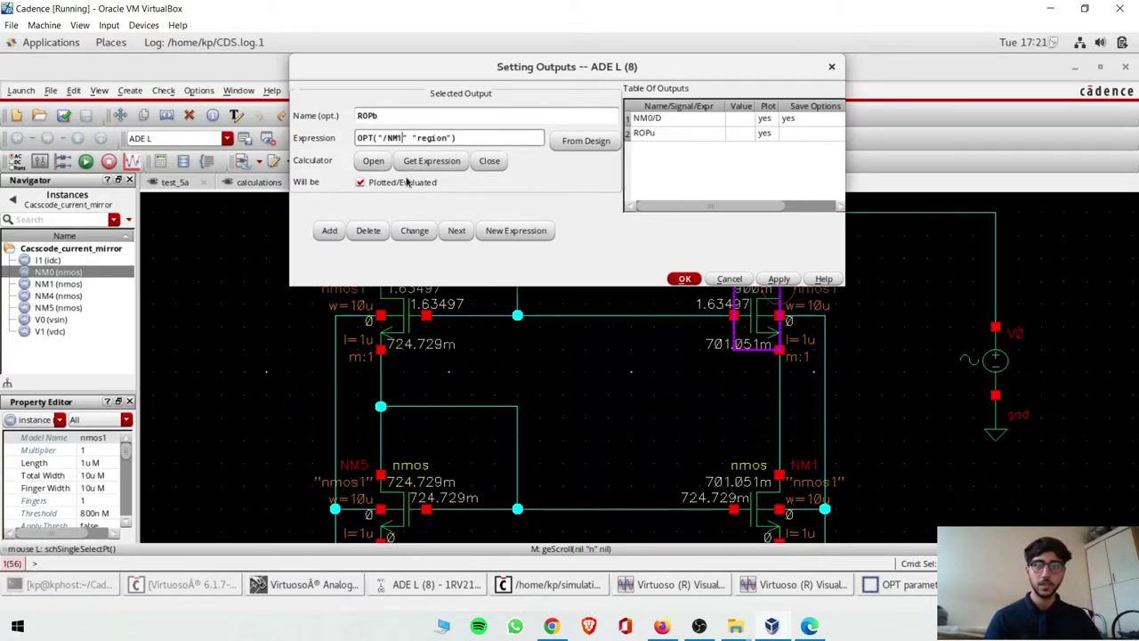
pyautogui.click(330, 230)
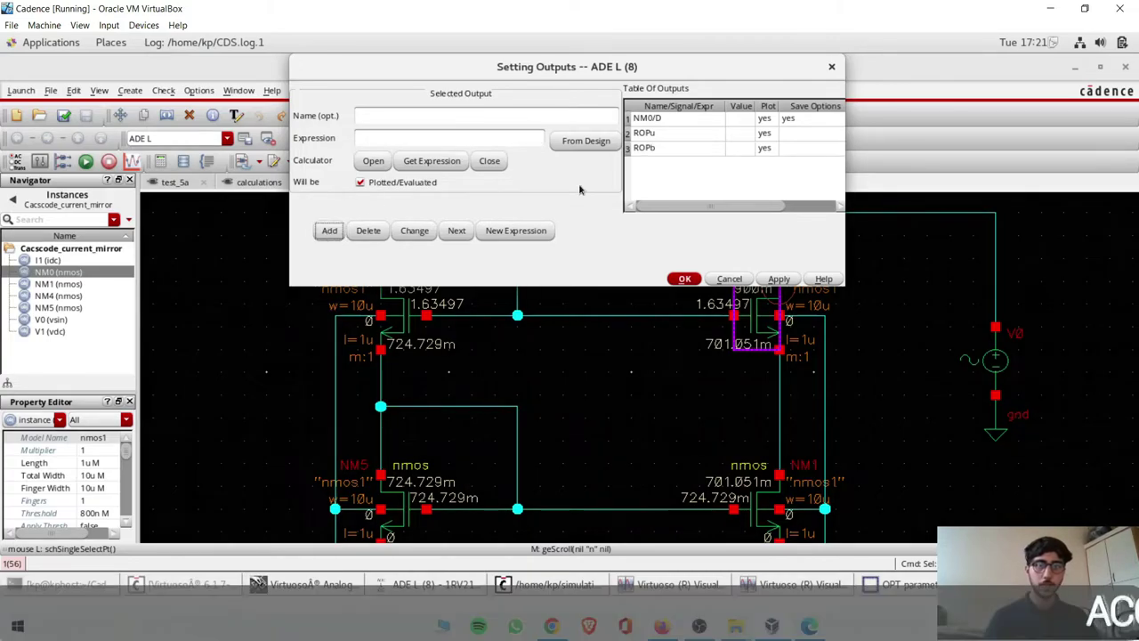
pyautogui.click(652, 148)
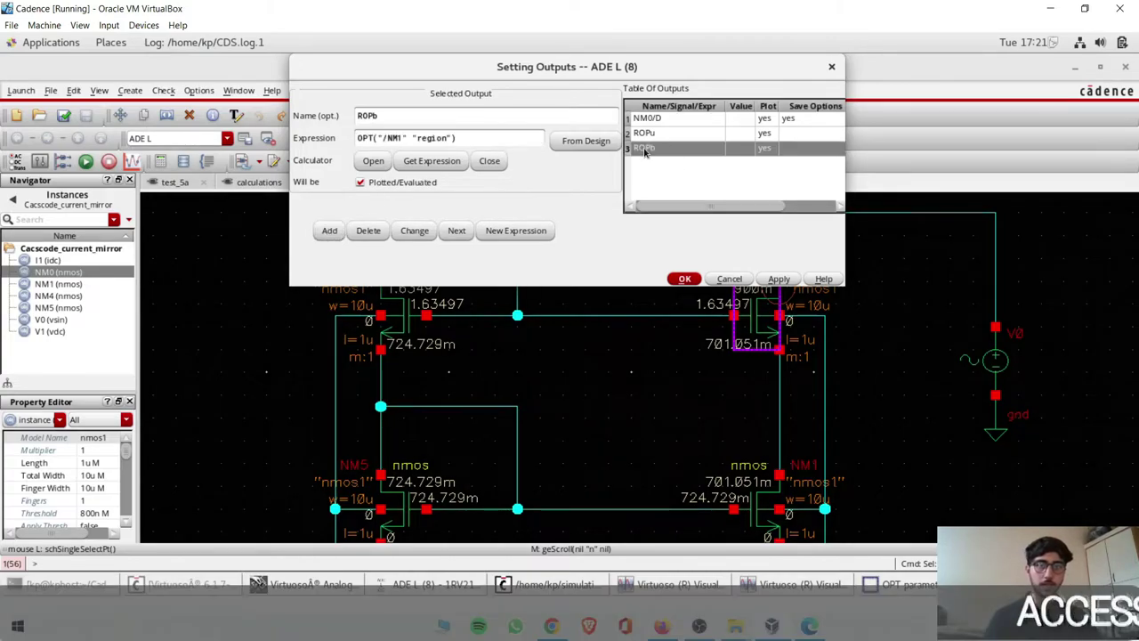
pyautogui.click(676, 277)
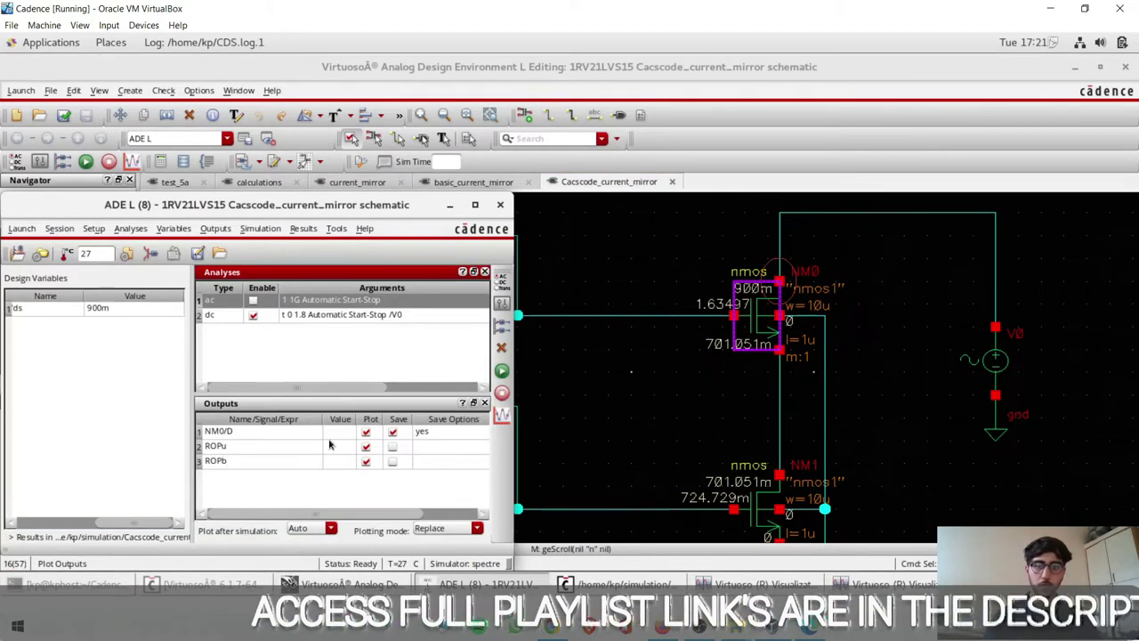
pyautogui.click(366, 432)
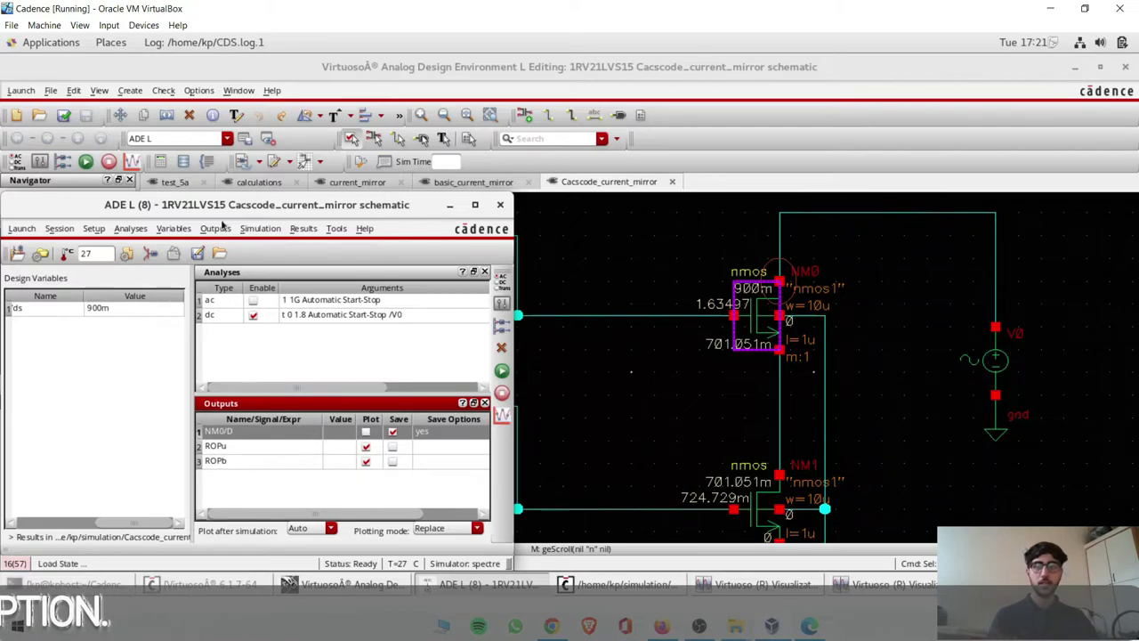
# Run a Parametric Analysis sweeping Vds from 0 to 1.8 in linear steps.
pyautogui.click(336, 228)
pyautogui.click(342, 252)
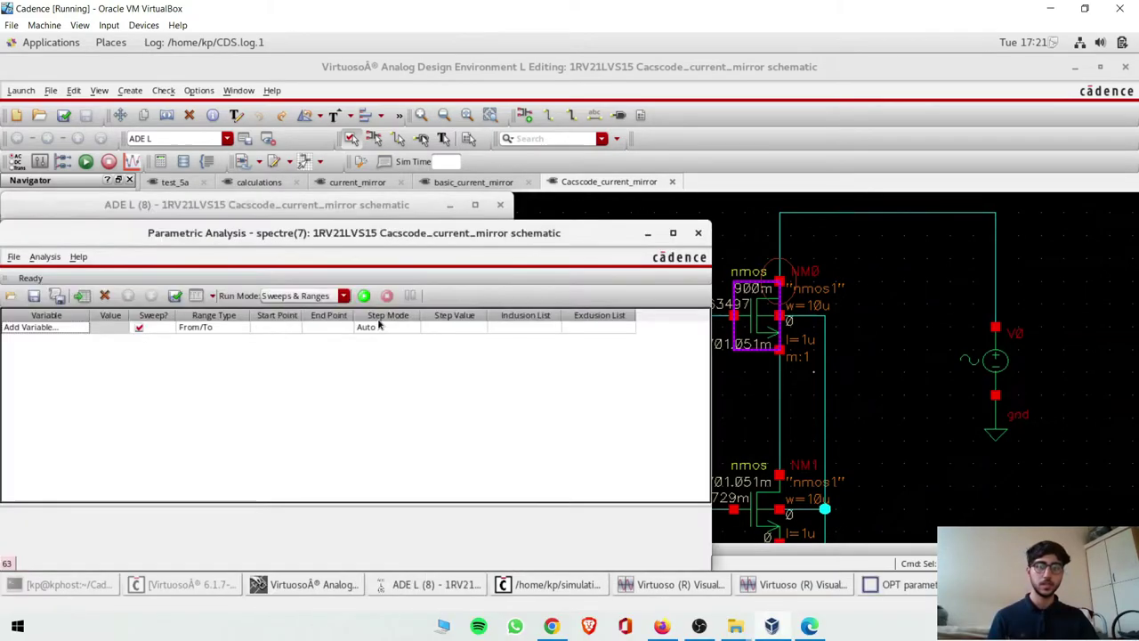
pyautogui.click(69, 330)
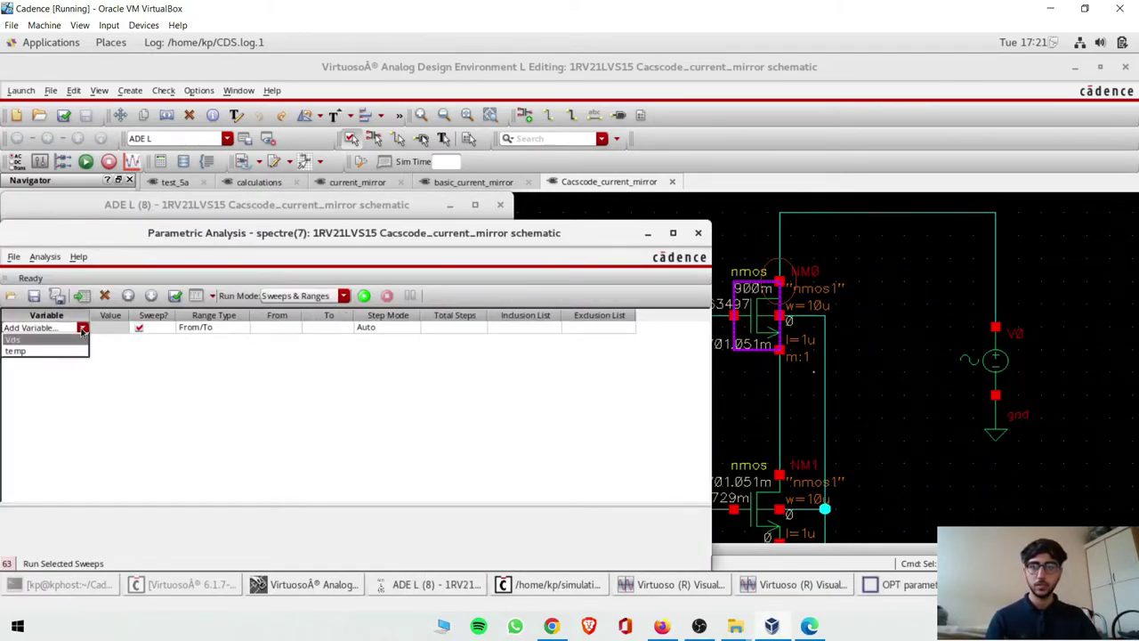
pyautogui.click(67, 341)
pyautogui.click(279, 327)
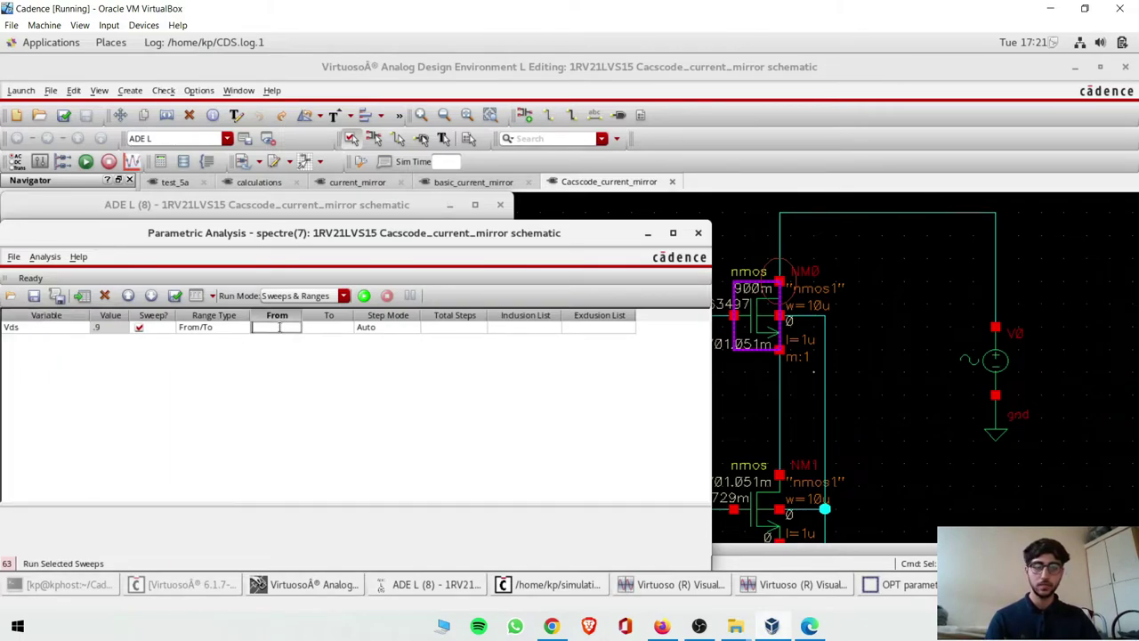
pyautogui.write('0')
pyautogui.press('Tab')
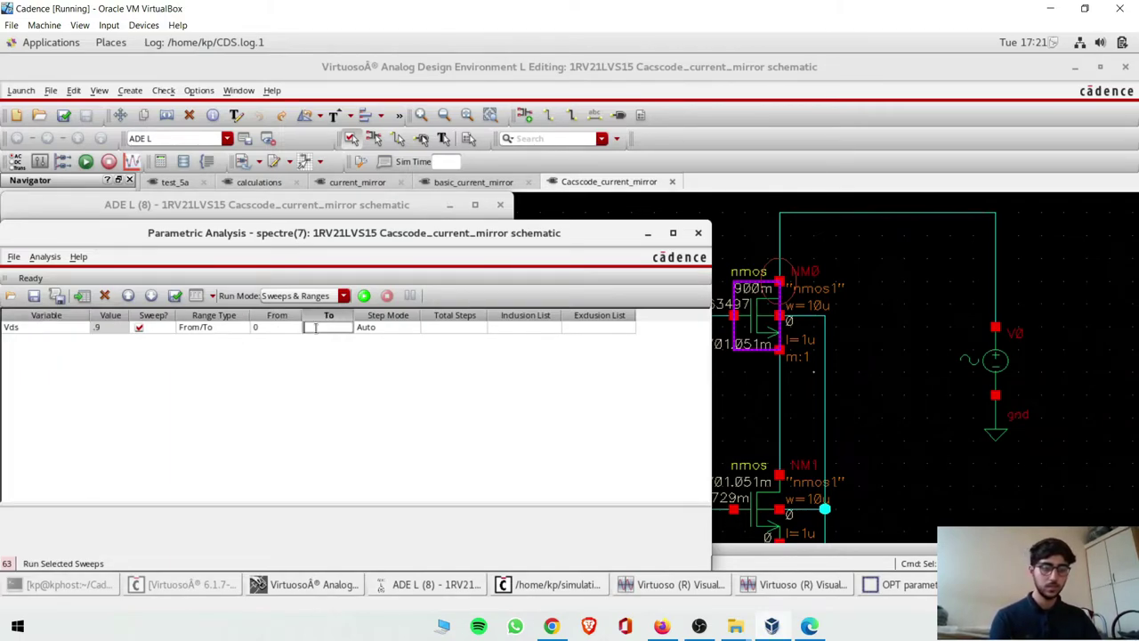
pyautogui.write('1.8')
pyautogui.click(368, 329)
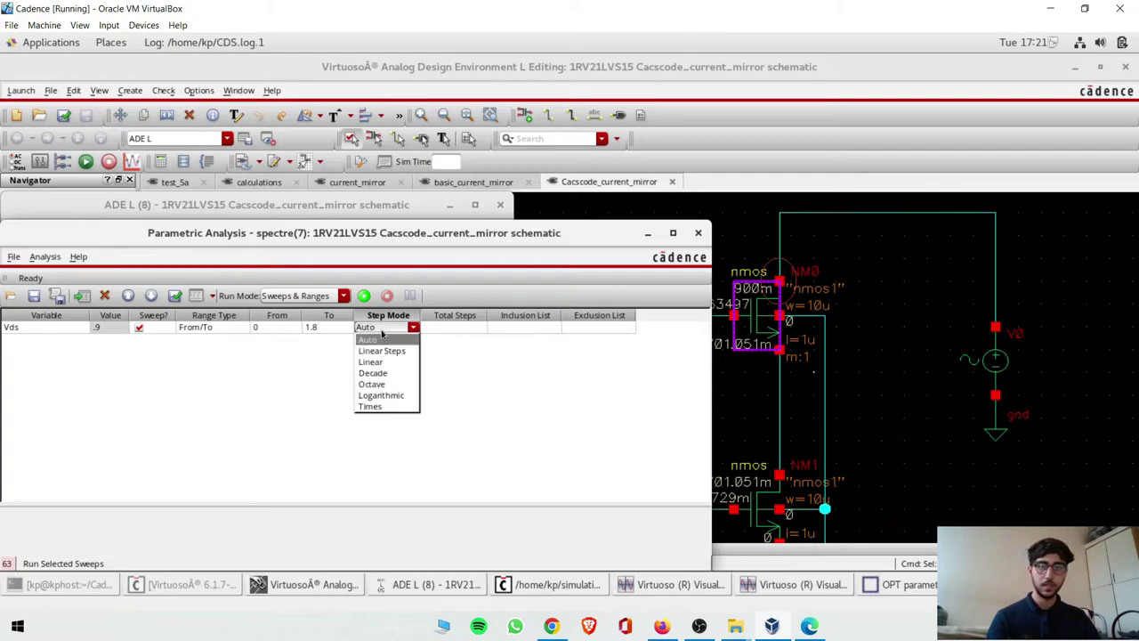
pyautogui.click(383, 348)
pyautogui.click(458, 326)
pyautogui.write('1')
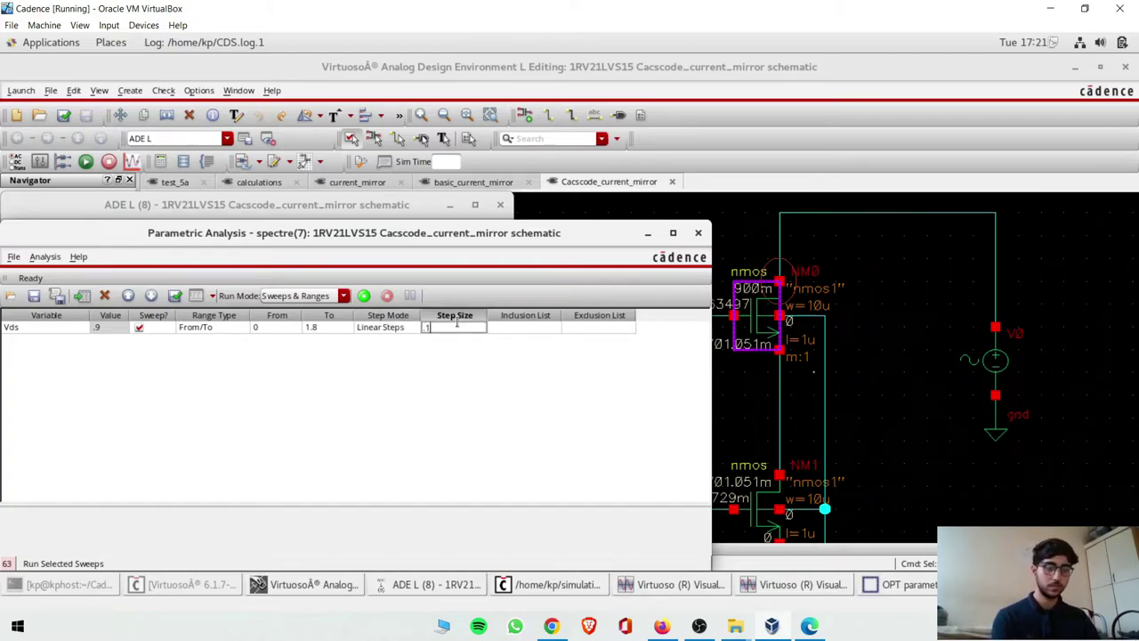
pyautogui.click(364, 295)
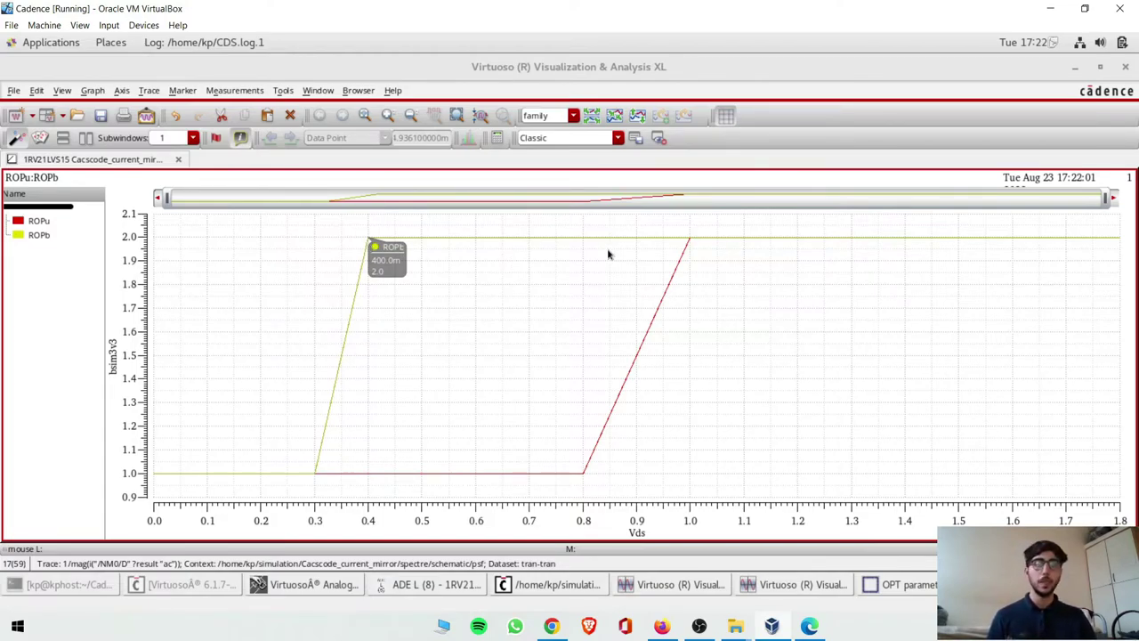
pyautogui.moveTo(690, 243)
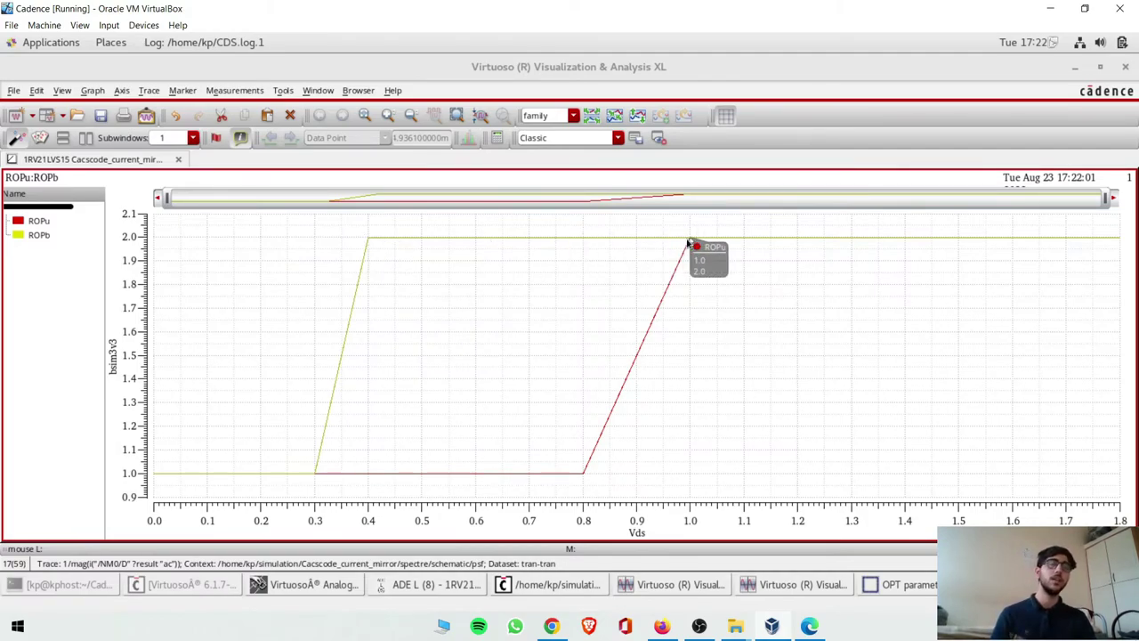
pyautogui.hotkey('alt', 'Tab')
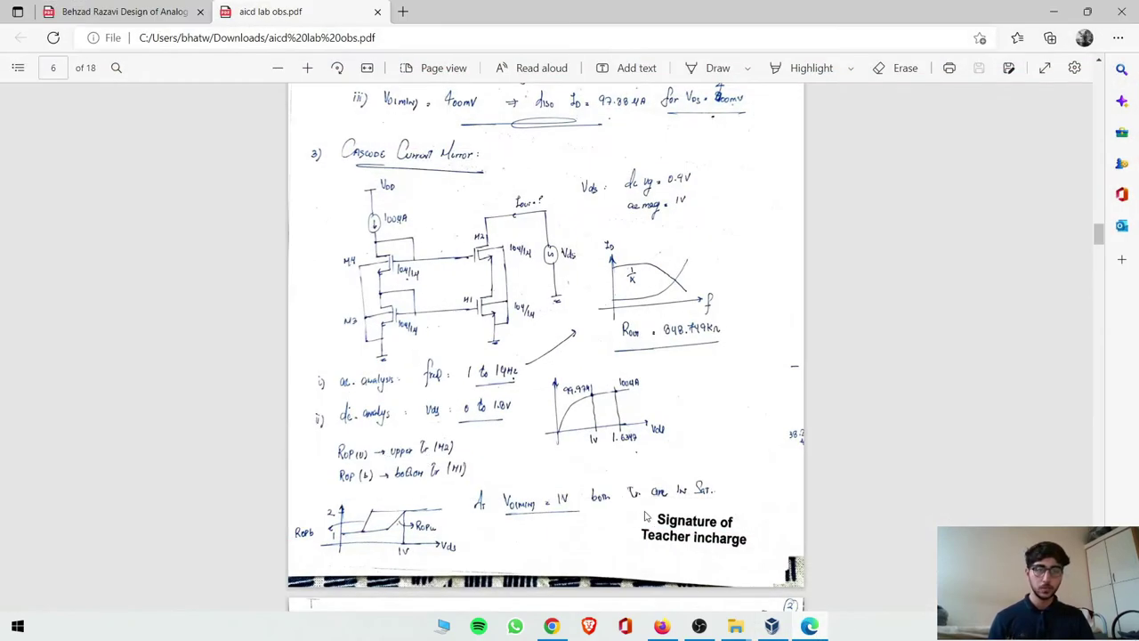
pyautogui.moveTo(491, 502); pyautogui.dragTo(537, 504)
pyautogui.click(606, 530)
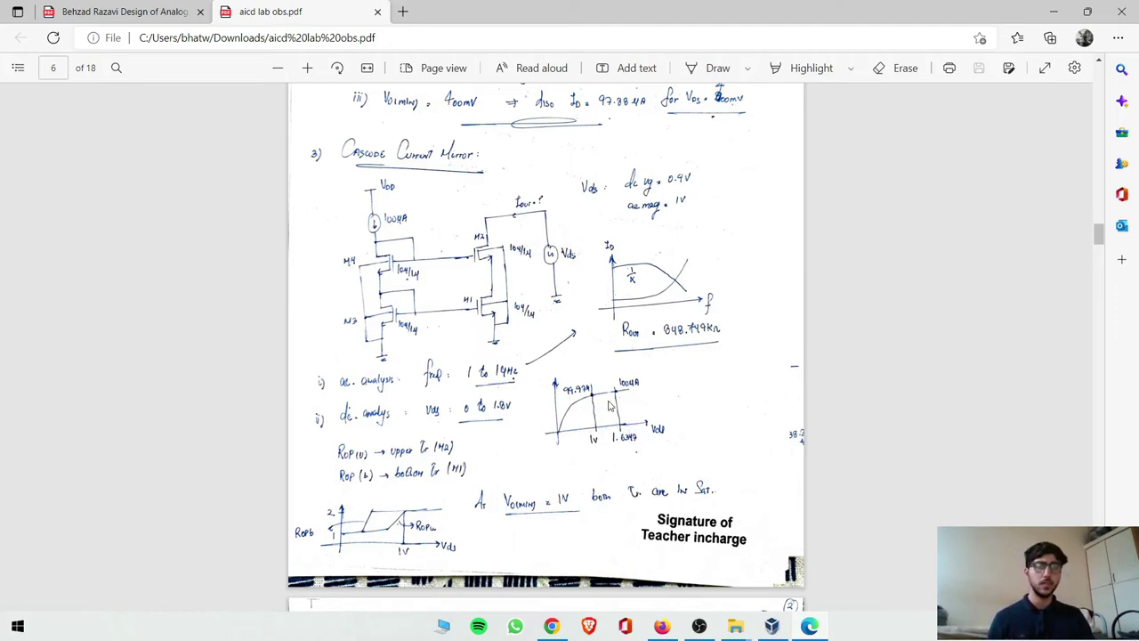
pyautogui.click(806, 630)
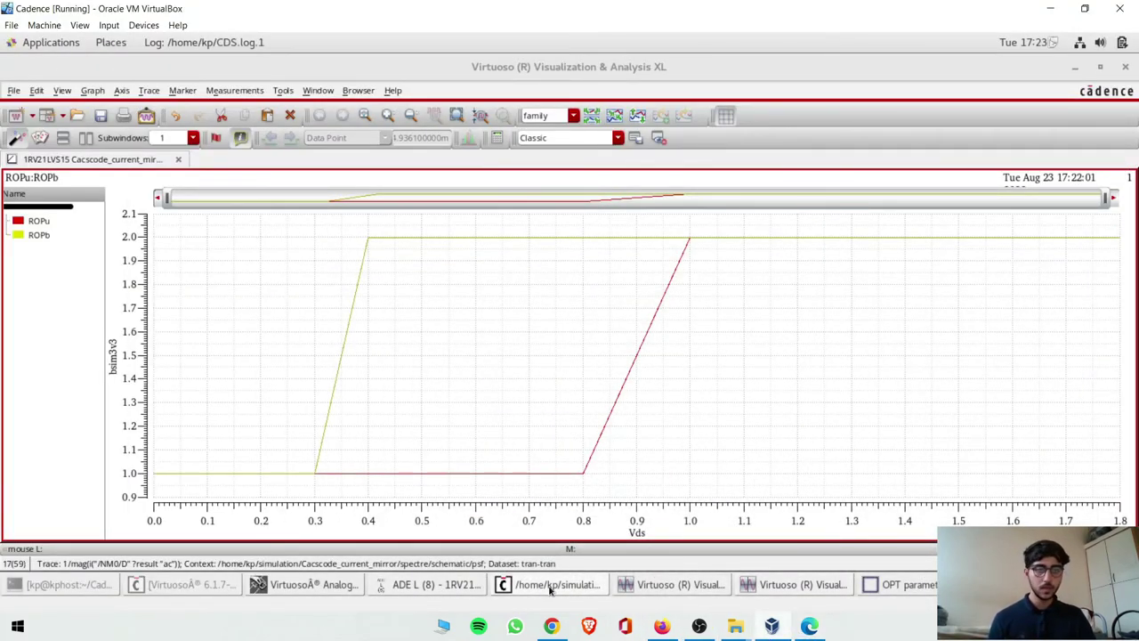
# Rerun the DC simulation with AC disabled, plotting NM0/D instead of ROPu and ROPb.
pyautogui.click(436, 586)
pyautogui.click(255, 303)
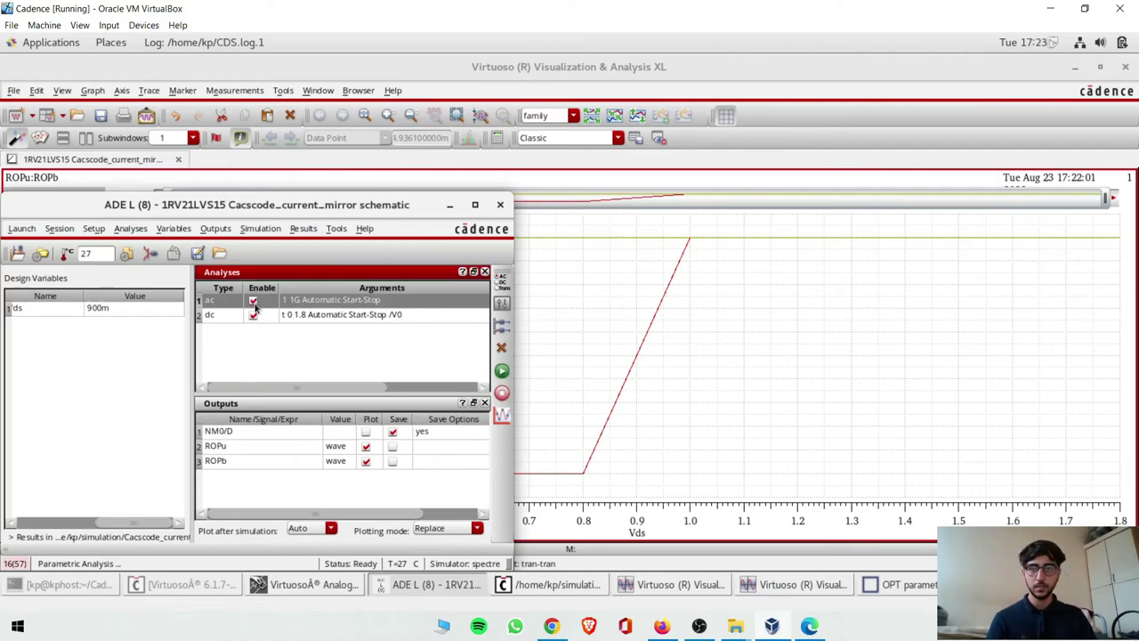
pyautogui.click(365, 460)
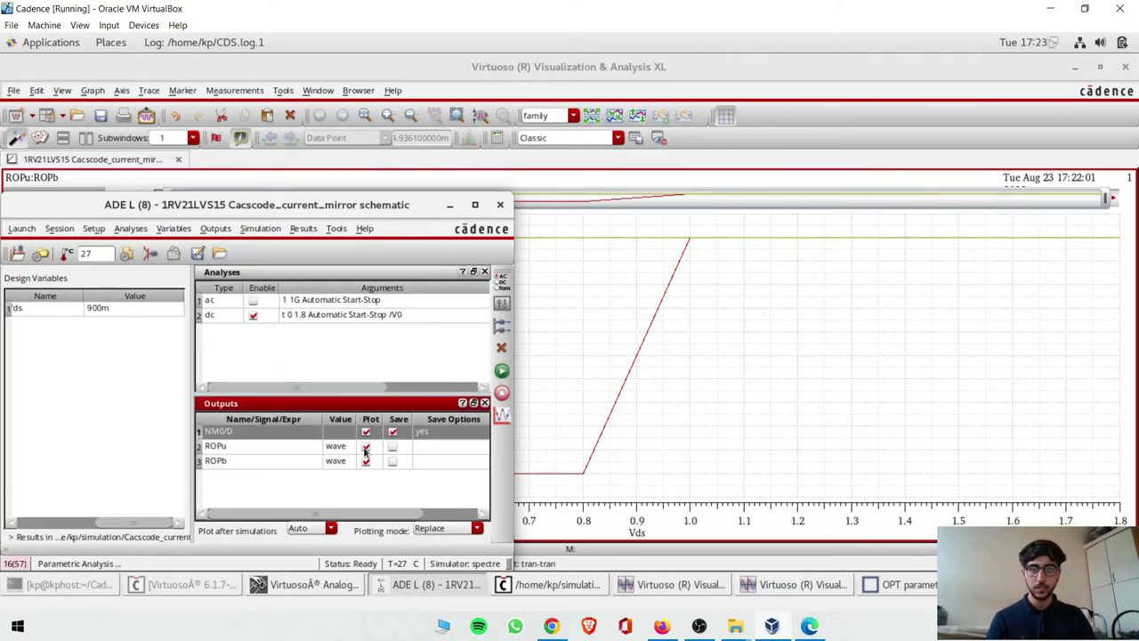
pyautogui.click(365, 431)
pyautogui.click(364, 446)
pyautogui.click(502, 370)
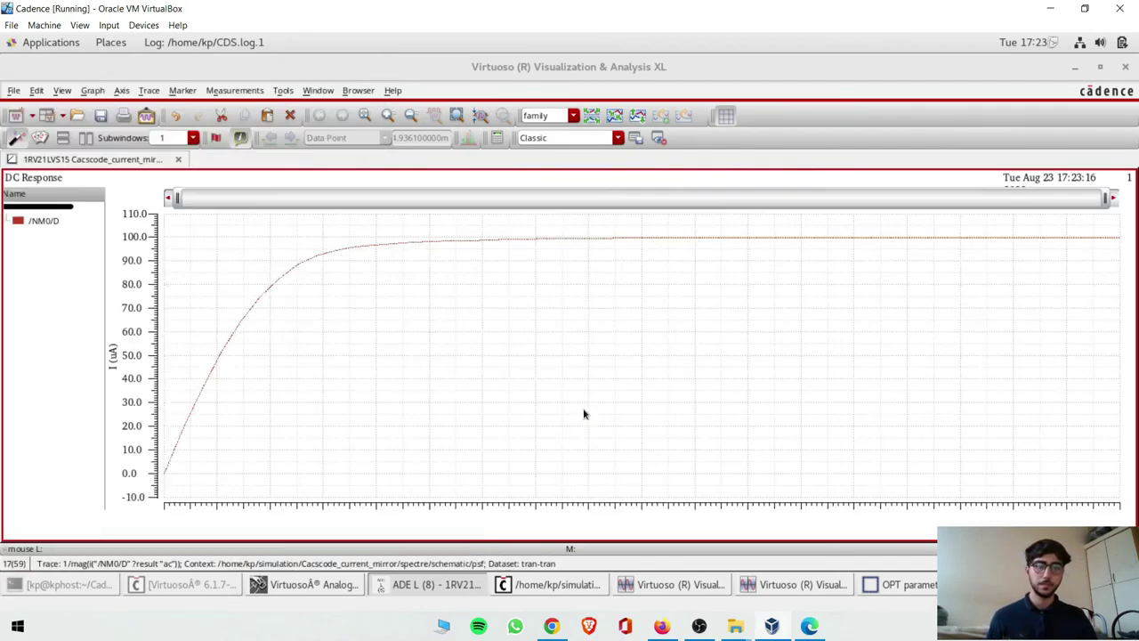
# Place a vertical marker on the drain-current curve at 1.0 V.
pyautogui.press('v')
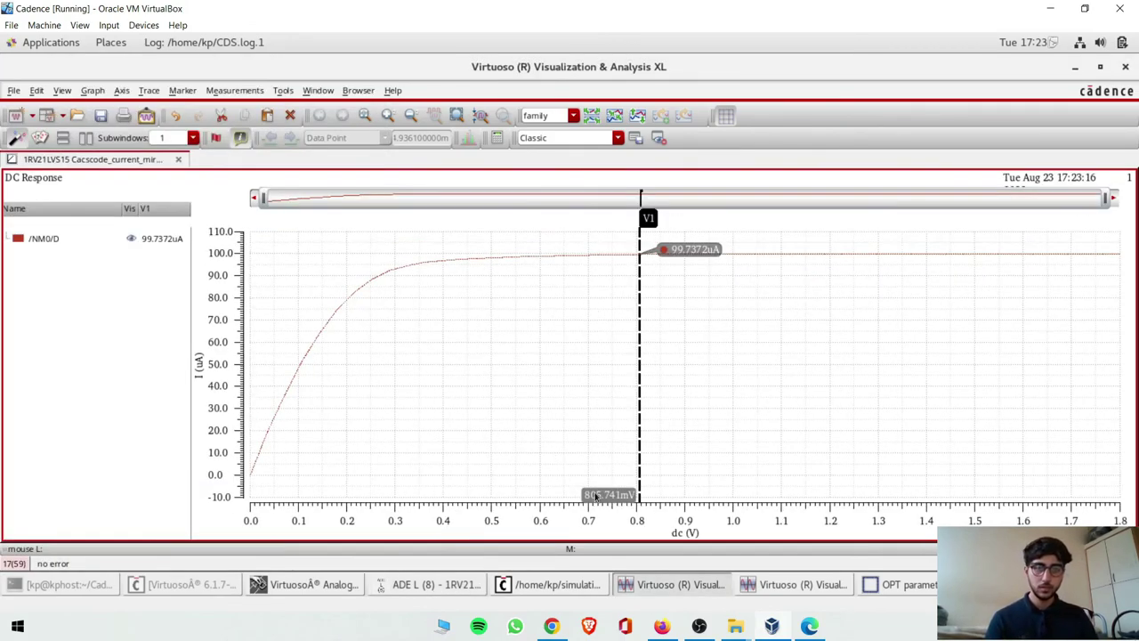
pyautogui.press('BackSpace')
pyautogui.press('BackSpace')
pyautogui.press('BackSpace')
pyautogui.press('BackSpace')
pyautogui.press('BackSpace')
pyautogui.press('BackSpace')
pyautogui.write('1.0')
pyautogui.press('Return')
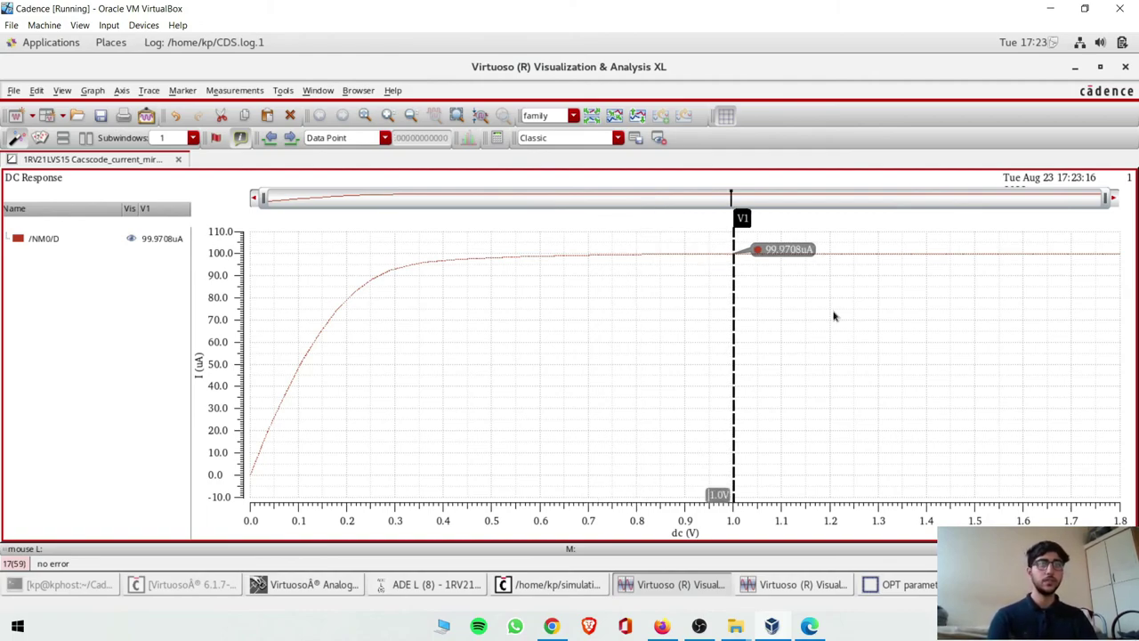